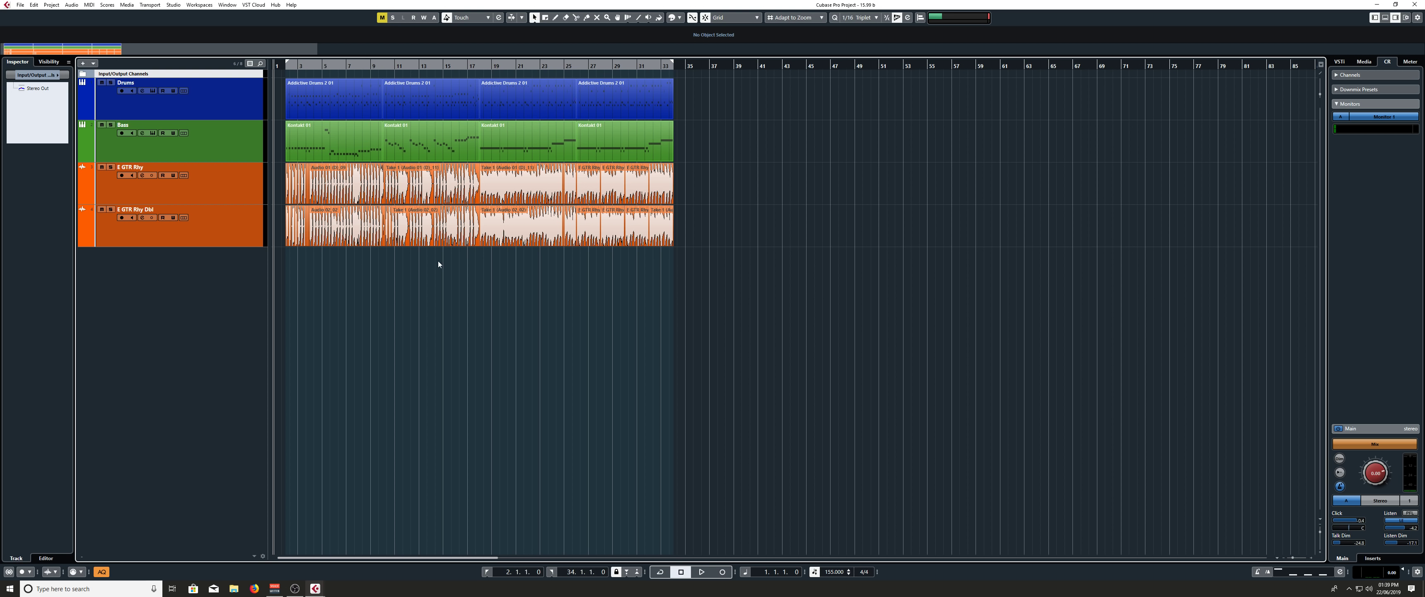
# Step: Copy the first section's events on all four tracks to the end of the arrangement at bar 34, and undo the copy
pyautogui.moveTo(381, 269); pyautogui.dragTo(317, 348)
pyautogui.moveTo(378, 247); pyautogui.dragTo(699, 100)
pyautogui.click(833, 167)
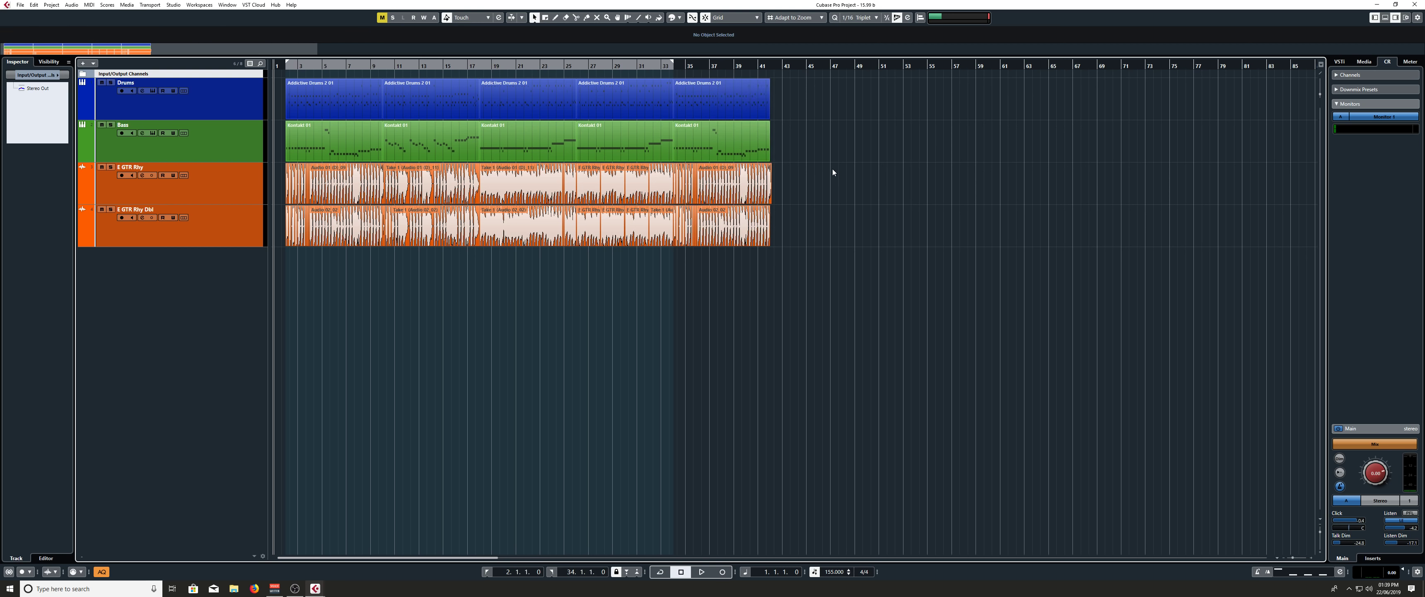
pyautogui.hotkey('ctrl', 'z')
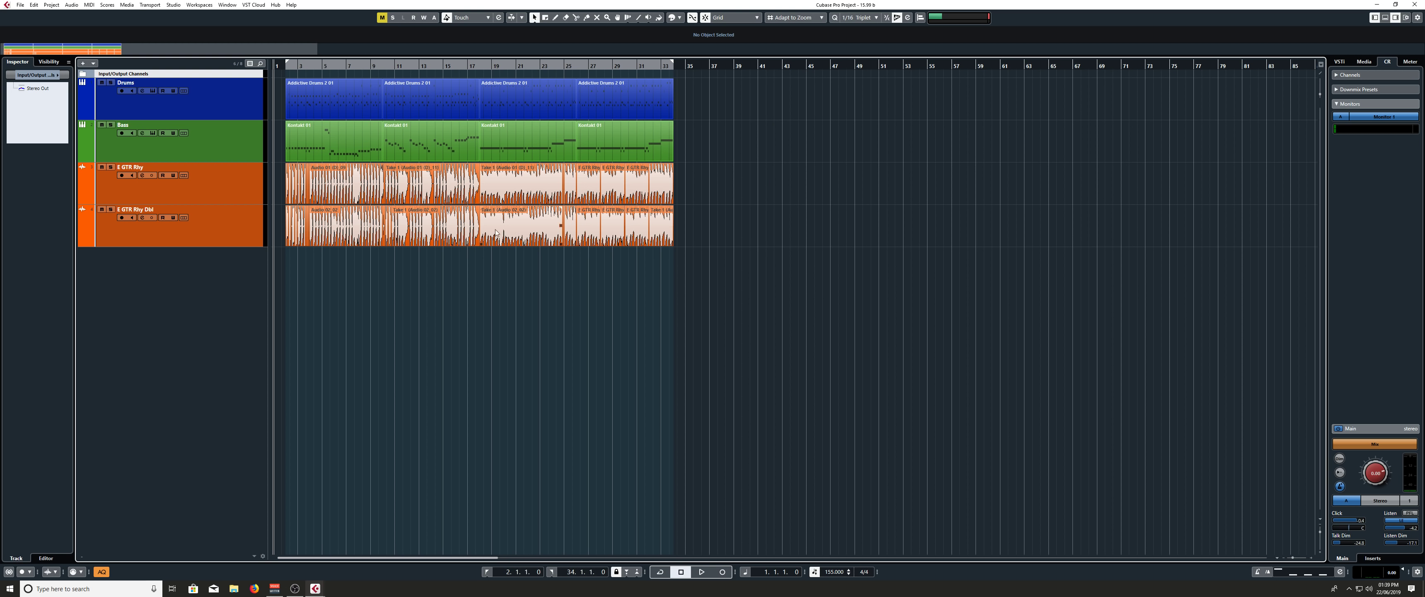
# Step: Add an arranger track to the project and colour it red
pyautogui.rightClick(174, 300)
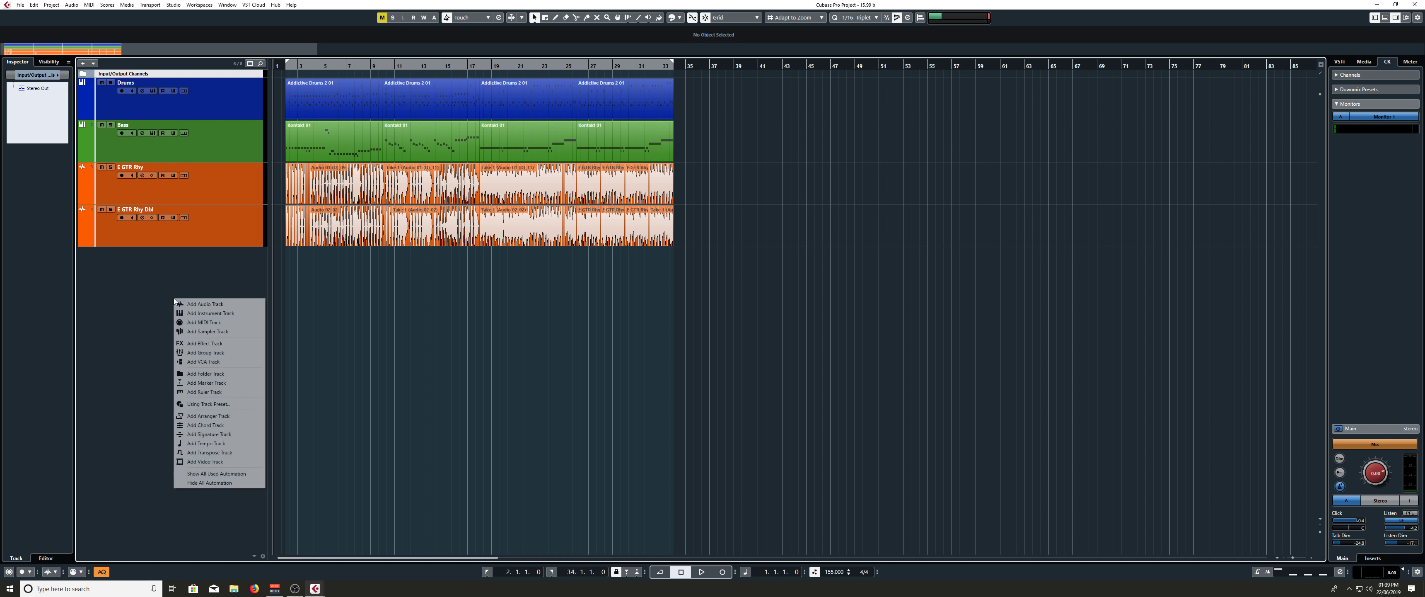
pyautogui.click(236, 414)
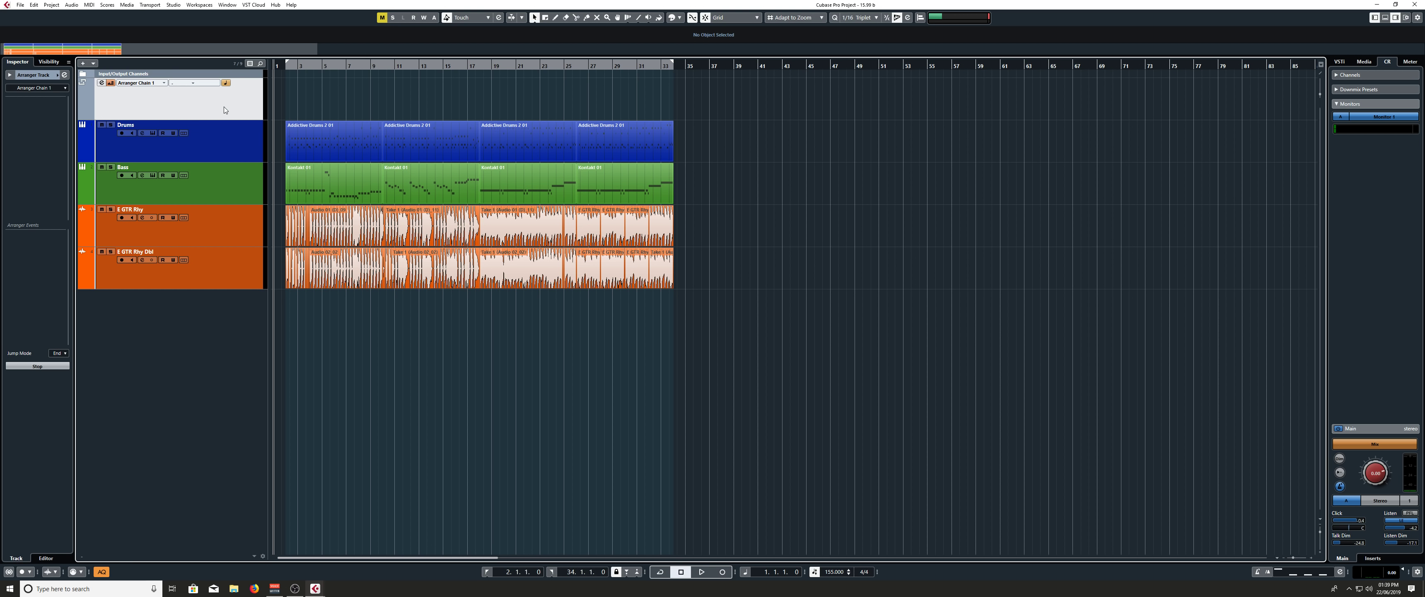
pyautogui.click(673, 17)
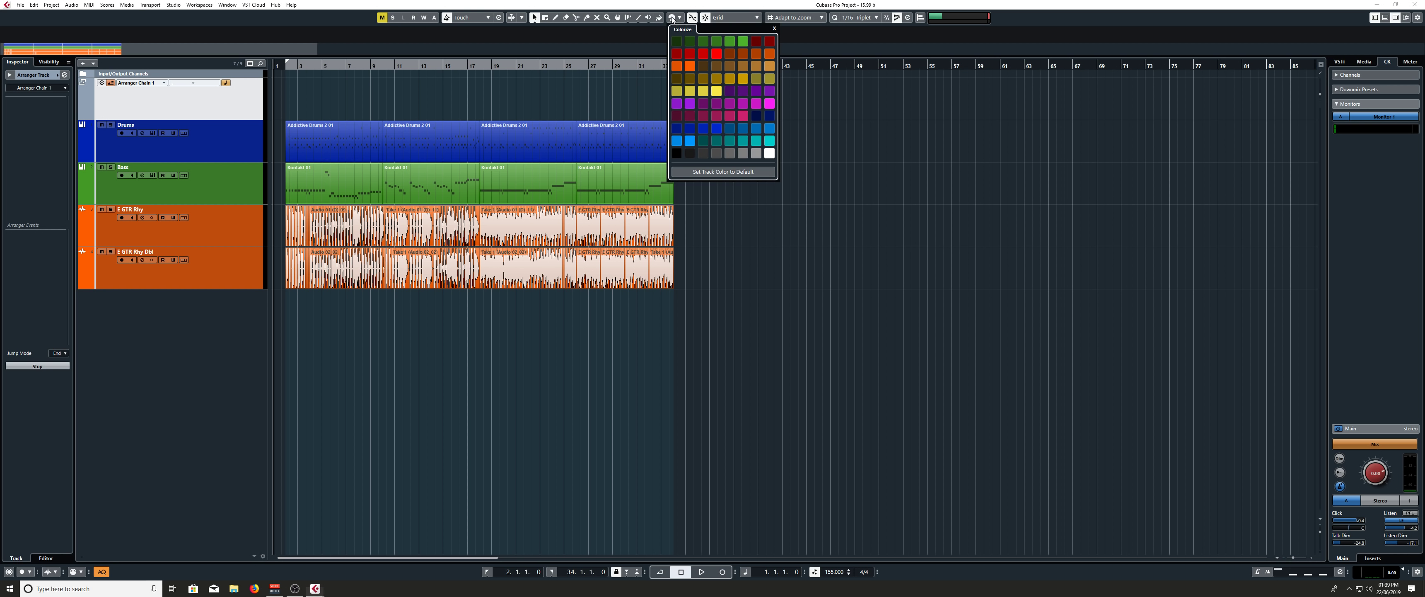
pyautogui.click(716, 54)
pyautogui.click(242, 107)
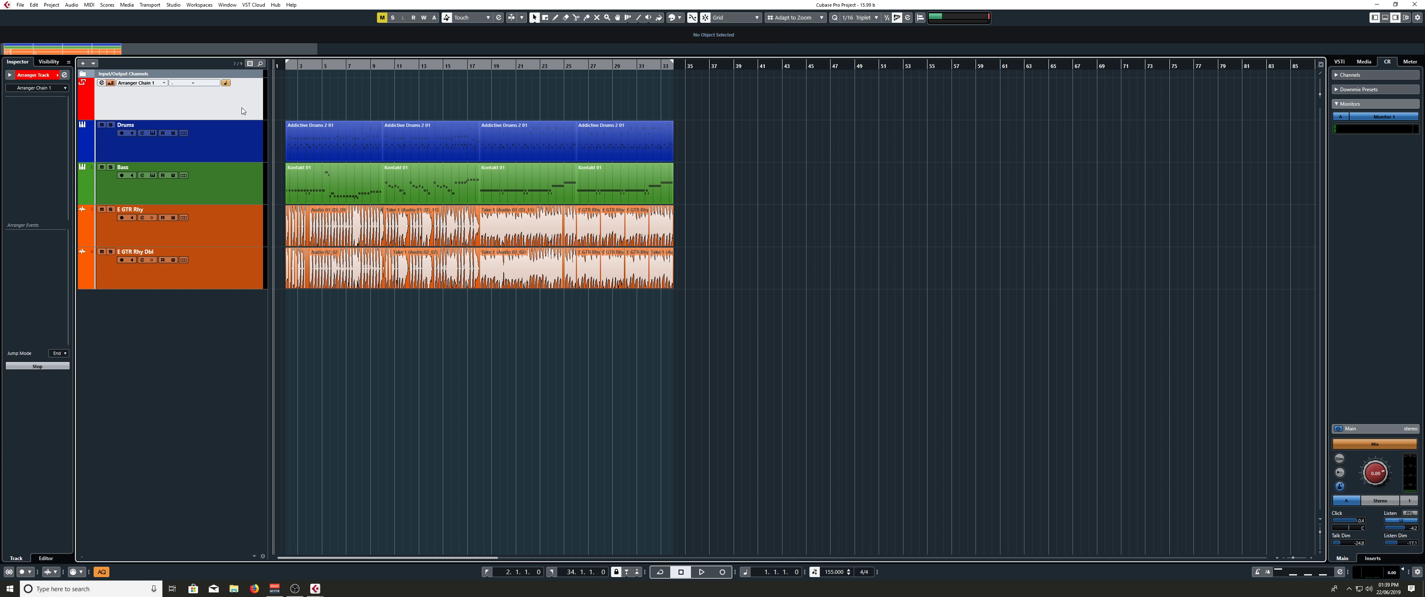
# Step: Draw four consecutive eight-bar arranger events over the song sections, from bar 2 to bar 34
pyautogui.click(247, 133)
pyautogui.click(252, 107)
pyautogui.scroll(2, 305, 114)
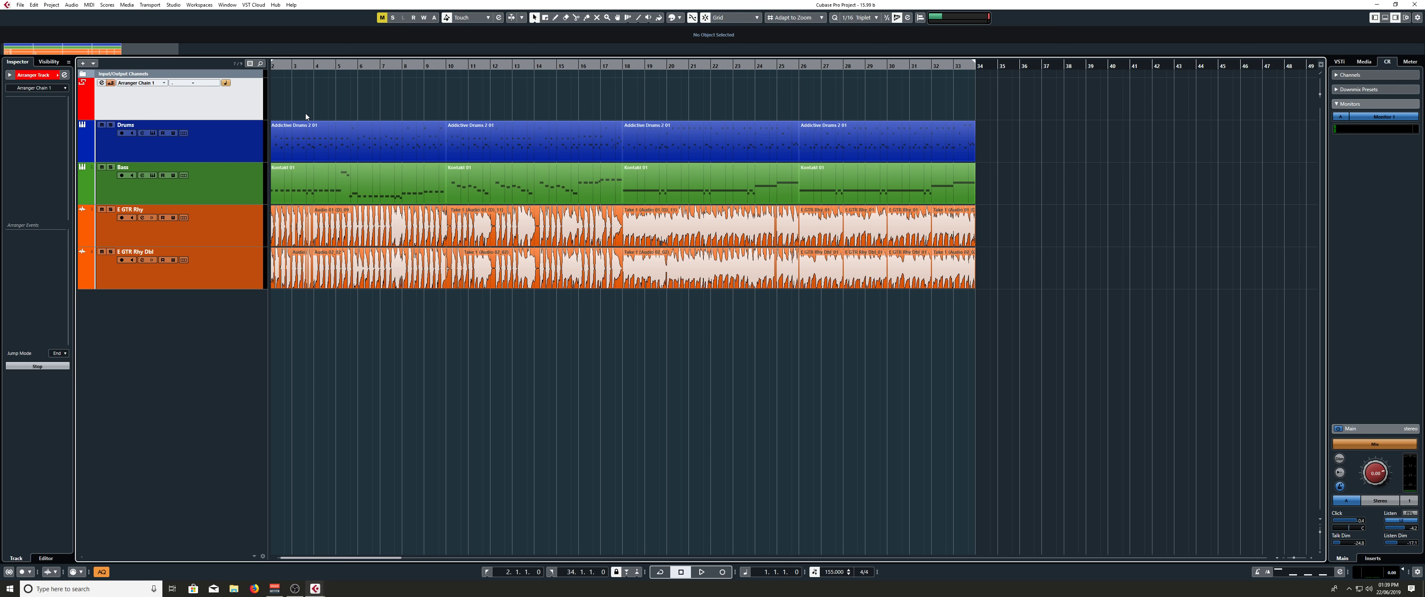
pyautogui.hscroll(-1, 475, 98)
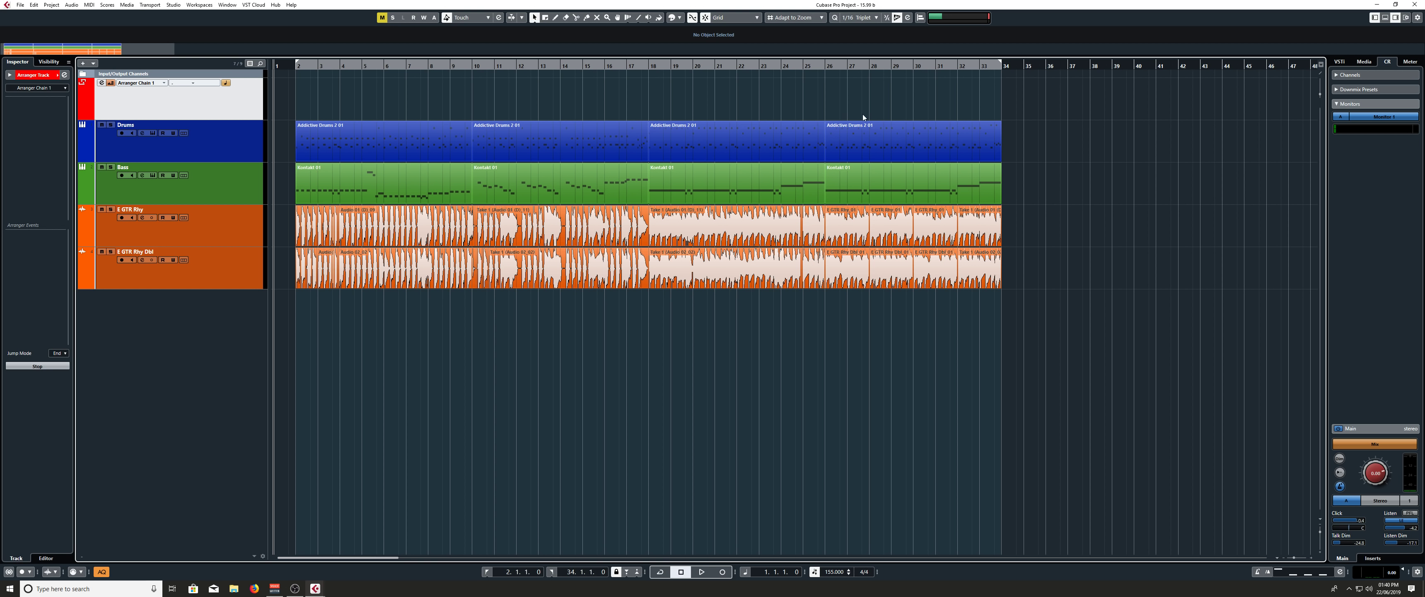
pyautogui.moveTo(300, 84)
pyautogui.mouseDown()
pyautogui.moveTo(1011, 84)
pyautogui.moveTo(1027, 98)
pyautogui.mouseUp()
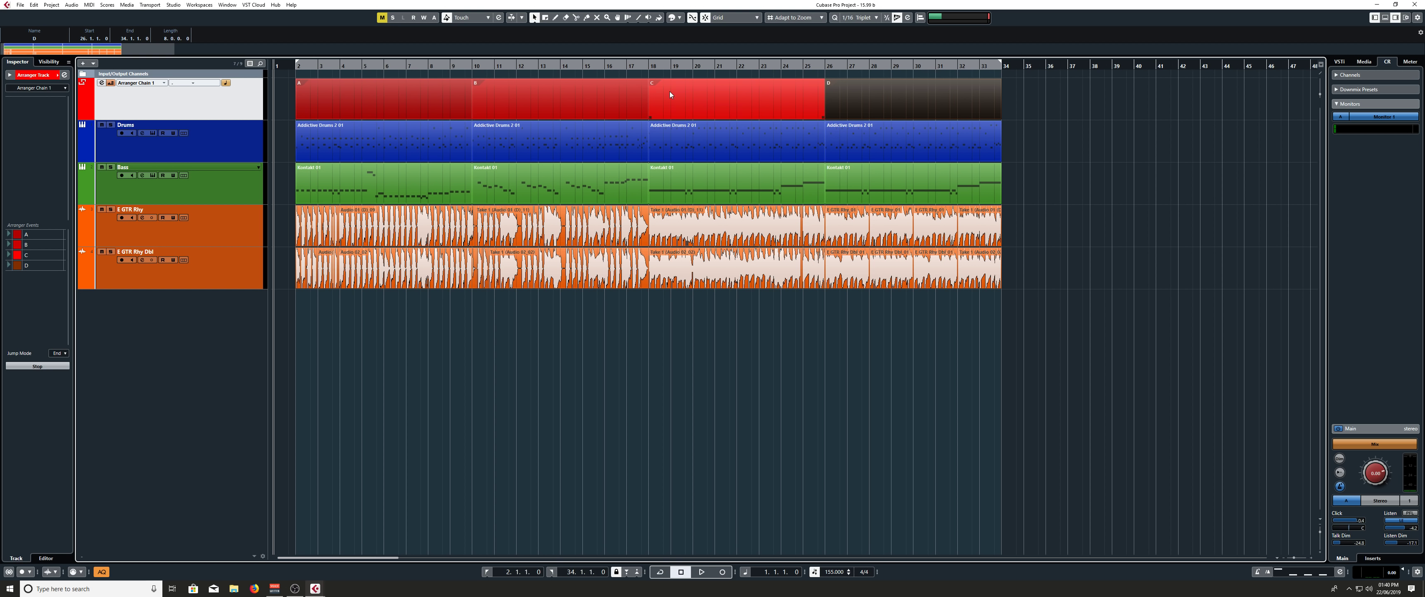
# Step: Rename the first arranger event as Verse and the second one as Pre Chours
pyautogui.click(386, 94)
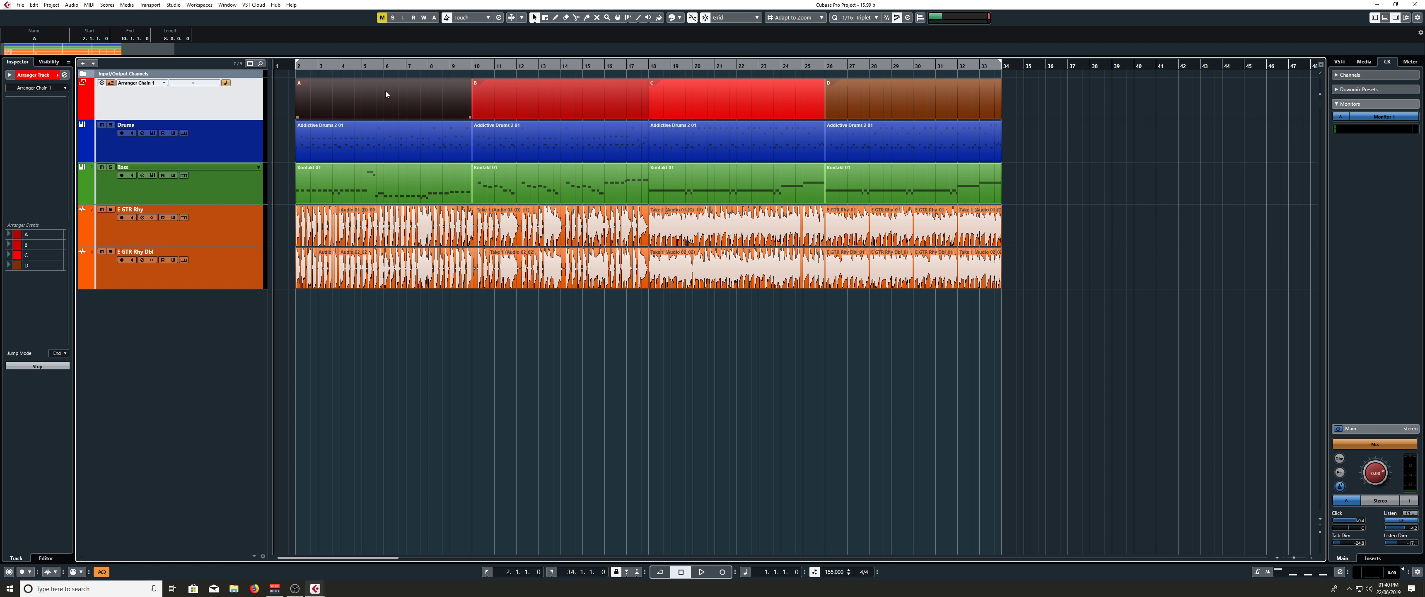
pyautogui.click(33, 38)
pyautogui.write('Verse')
pyautogui.press('Return')
pyautogui.click(492, 95)
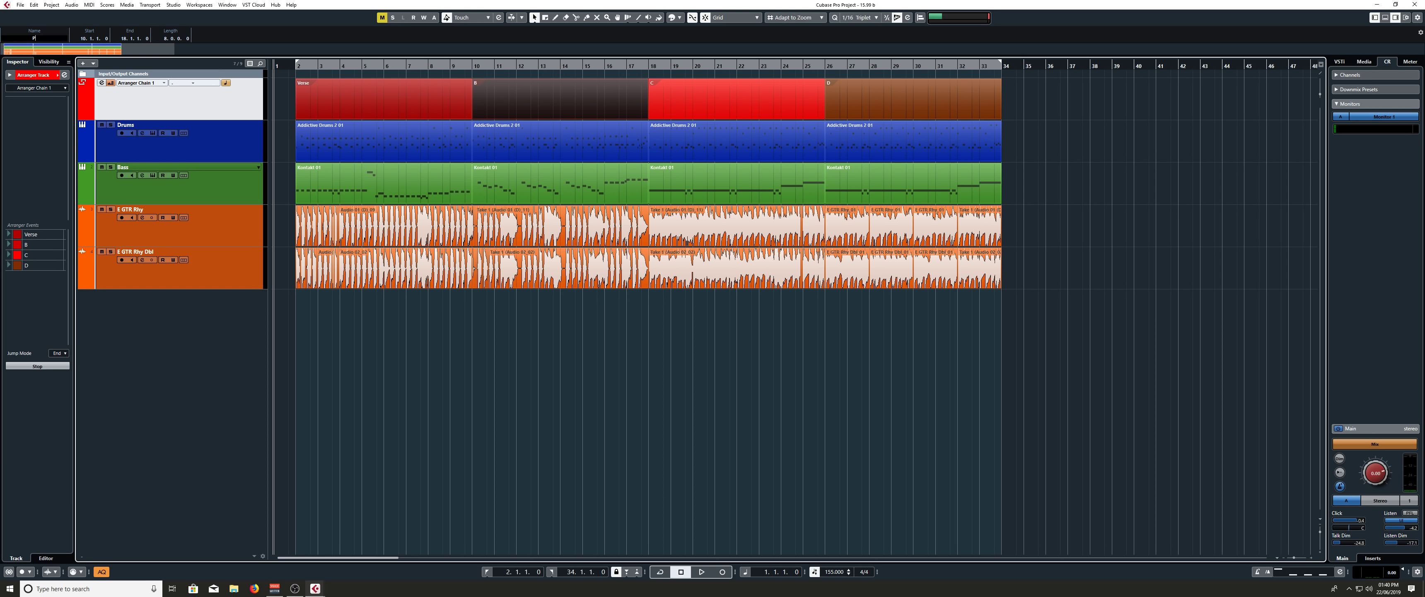
pyautogui.write('Pre Chours')
pyautogui.press('Return')
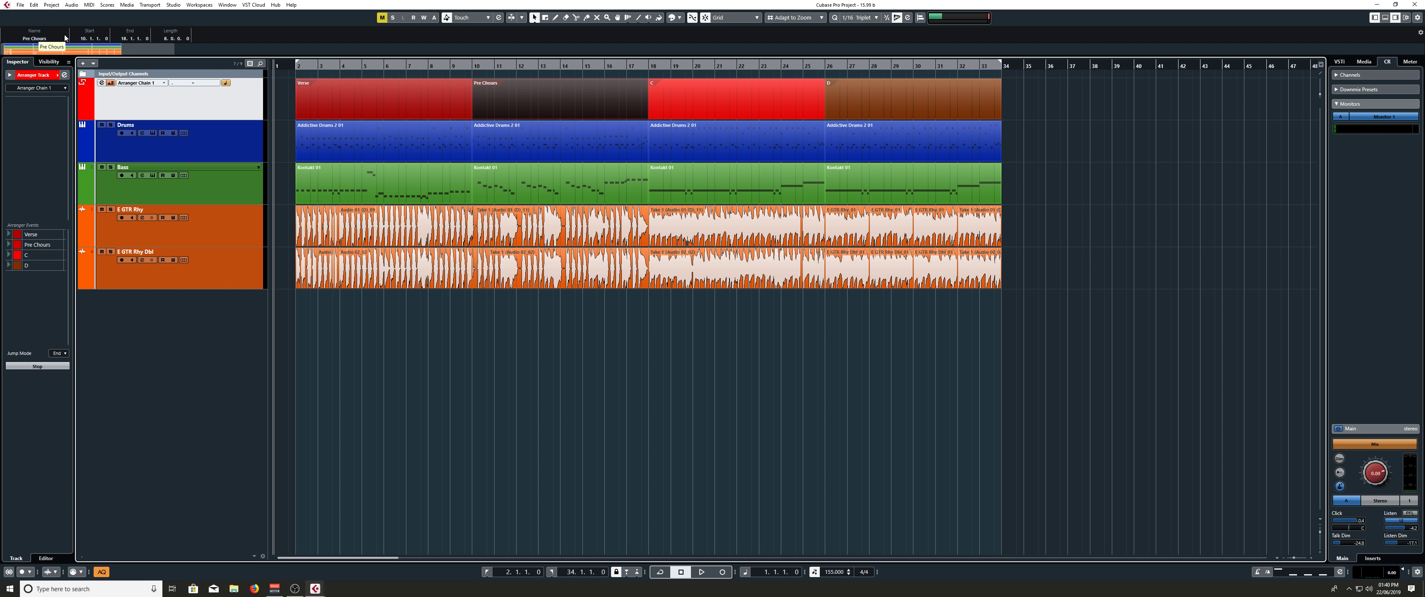
# Step: Rename the third arranger event as Chorus A and the fourth one as Chorus B
pyautogui.click(649, 92)
pyautogui.click(38, 38)
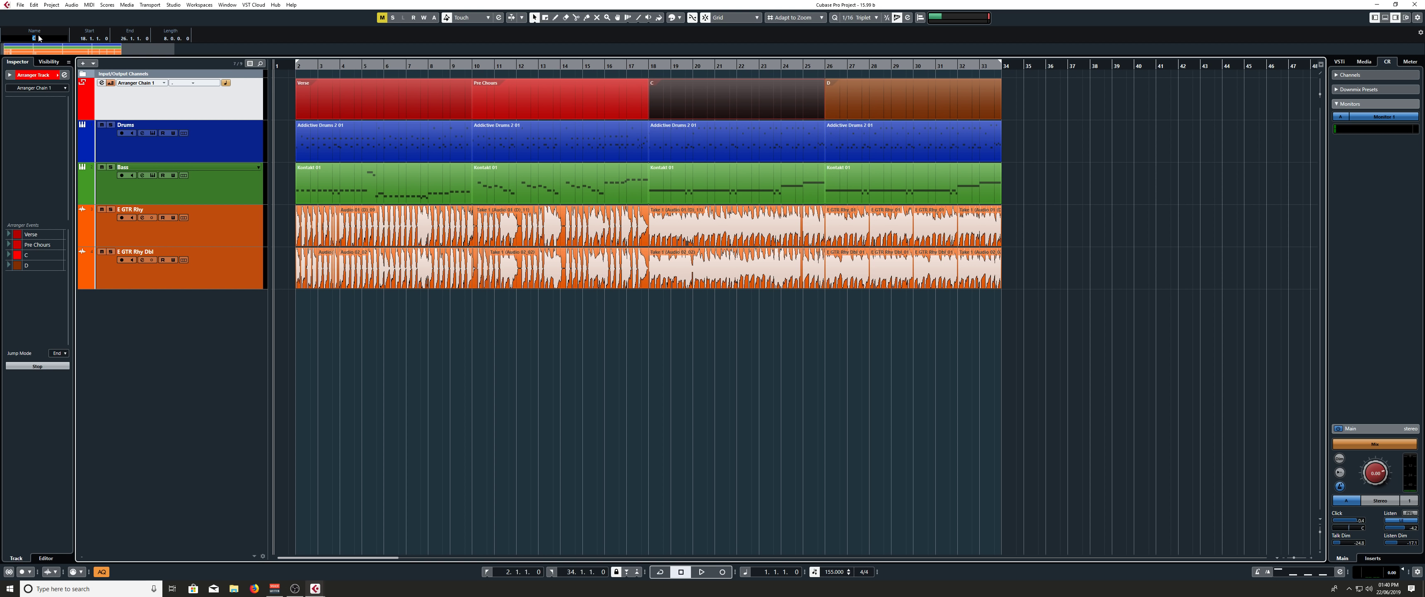
pyautogui.write('Chourus')
pyautogui.press('BackSpace')
pyautogui.press('BackSpace')
pyautogui.press('BackSpace')
pyautogui.press('BackSpace')
pyautogui.write('rus A')
pyautogui.press('Return')
pyautogui.press('Right')
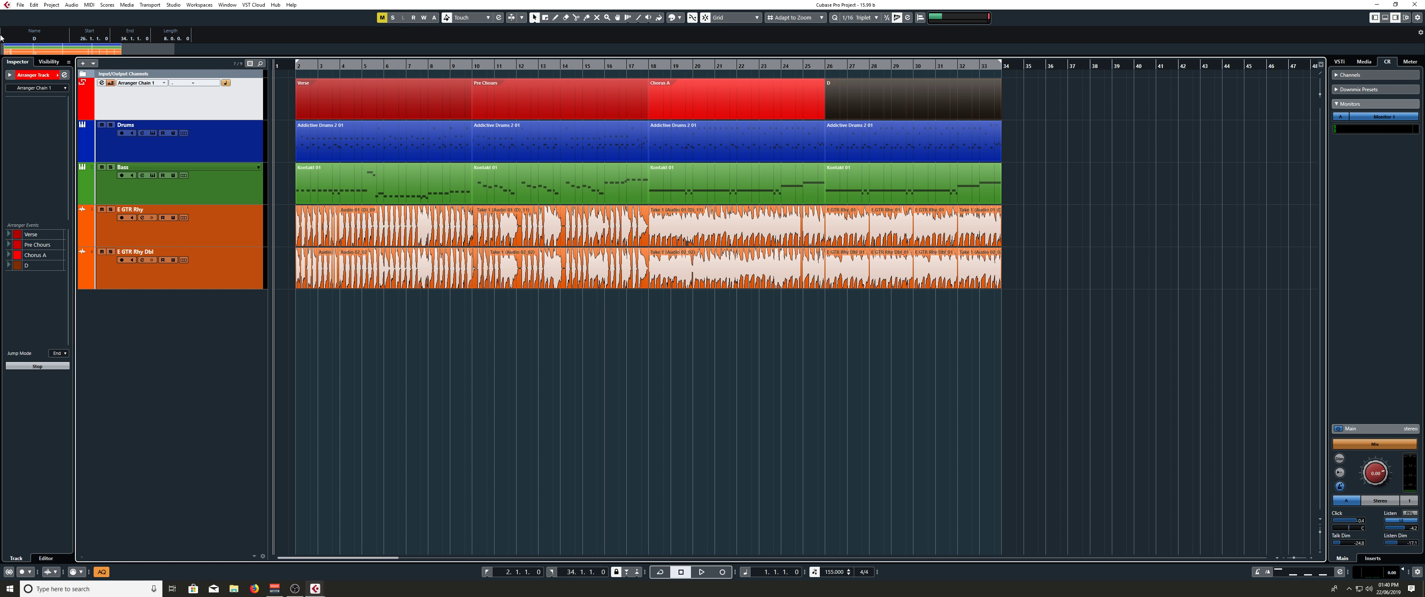
pyautogui.write('Chorus B')
pyautogui.click(444, 300)
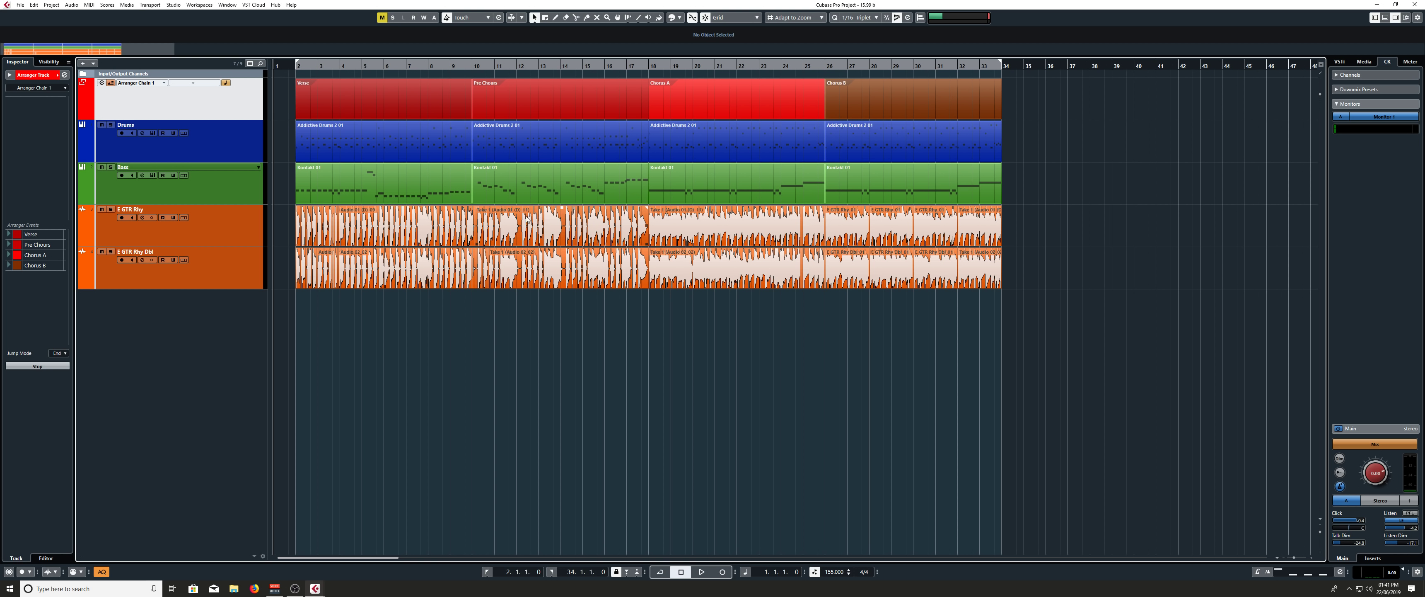
# Step: Open the Arranger Editor below the tracks and switch Arranger mode off and back on
pyautogui.click(64, 75)
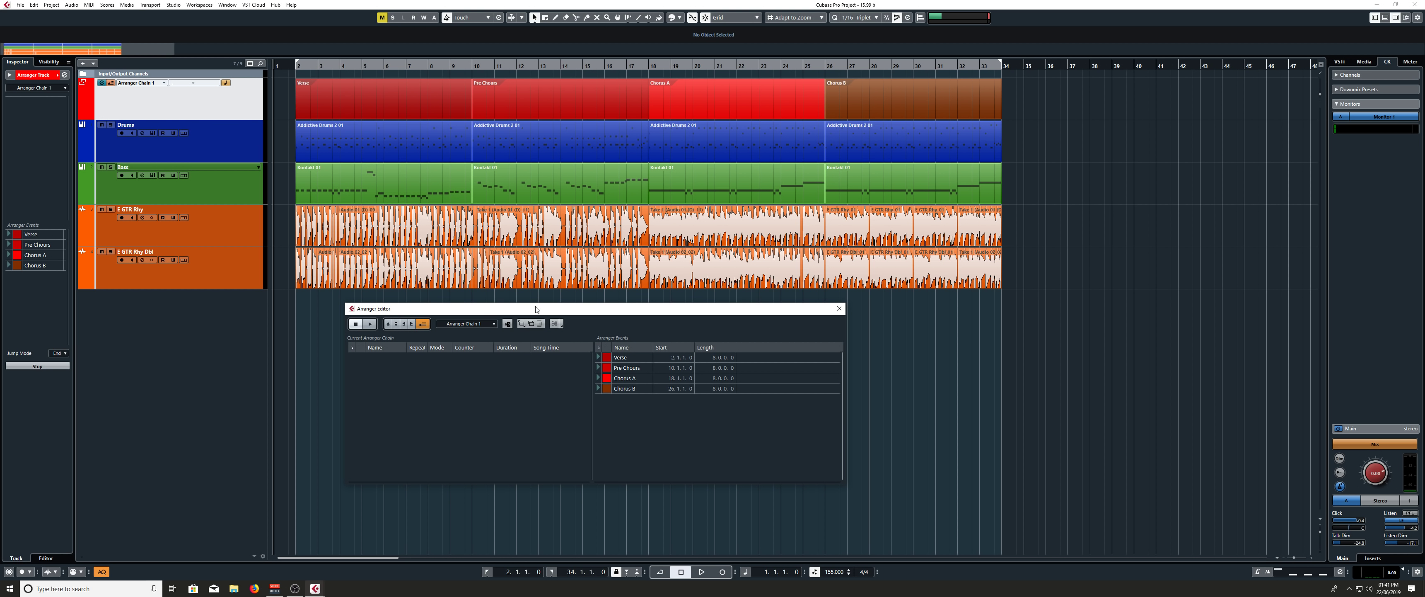
pyautogui.moveTo(536, 307); pyautogui.dragTo(580, 308)
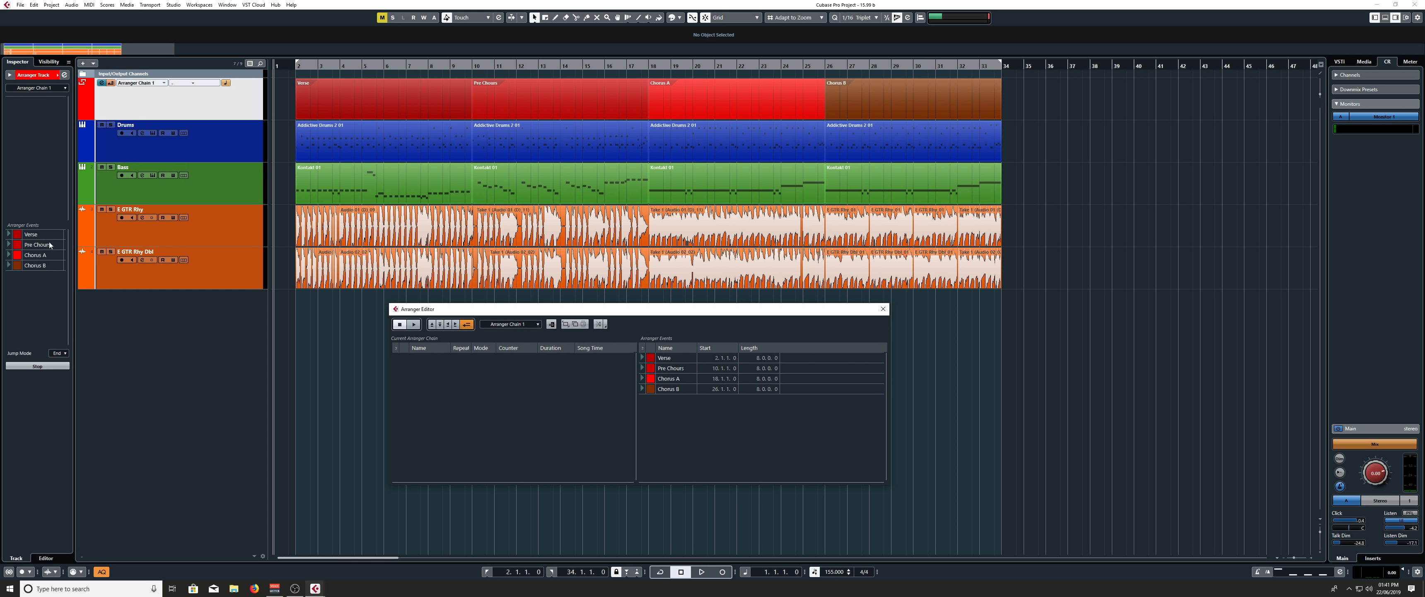
pyautogui.moveTo(559, 309)
pyautogui.mouseDown()
pyautogui.moveTo(590, 305)
pyautogui.moveTo(561, 313)
pyautogui.mouseUp()
pyautogui.click(473, 331)
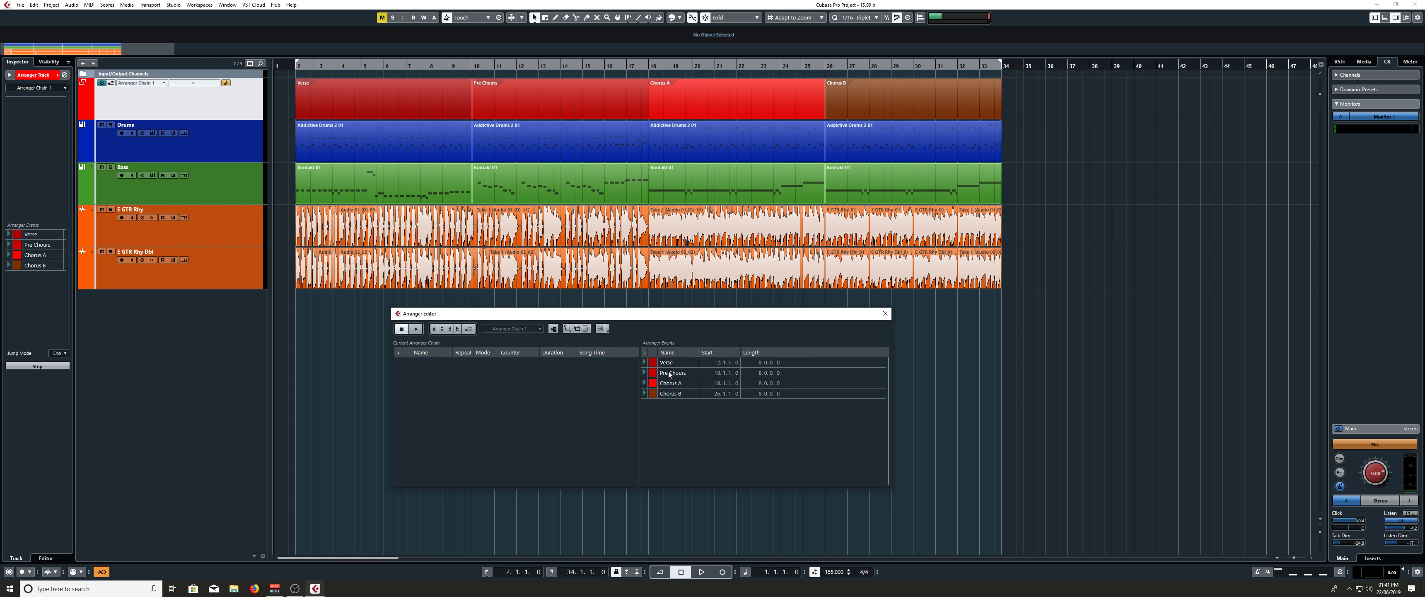
pyautogui.click(469, 329)
# Step: Build the arranger chain in the order Verse, Chorus A, Verse, Pre Chours, Chorus A, Chorus B
pyautogui.doubleClick(682, 365)
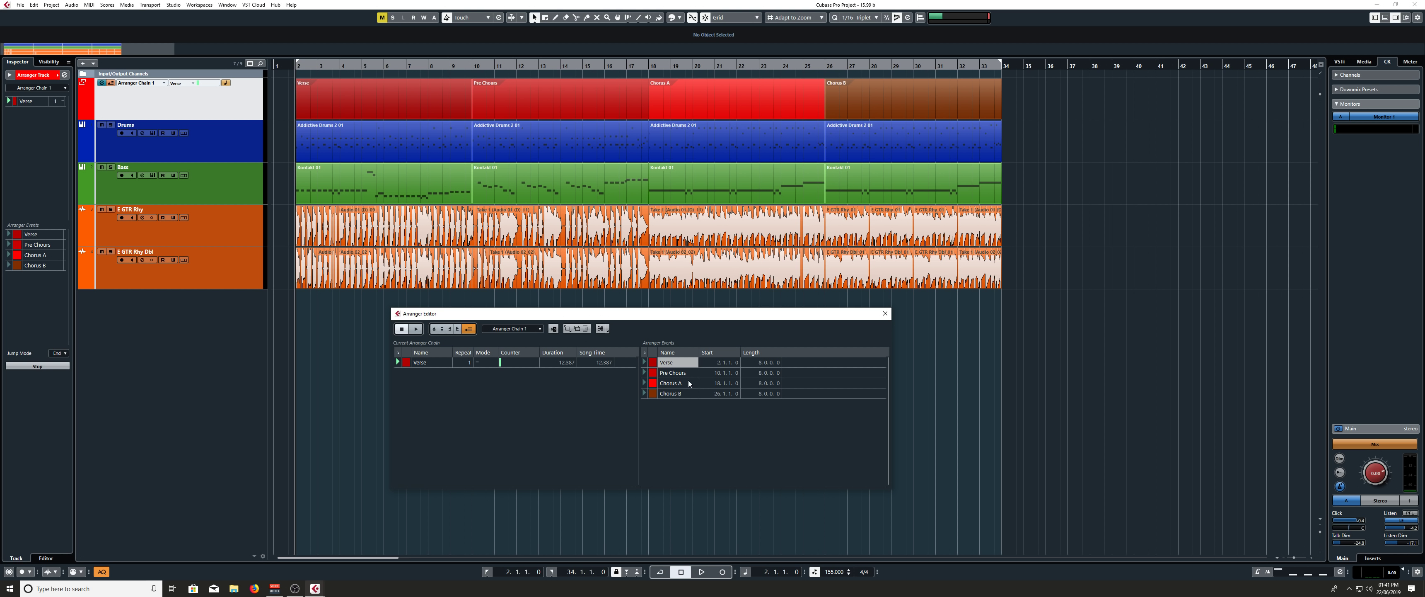
pyautogui.doubleClick(682, 383)
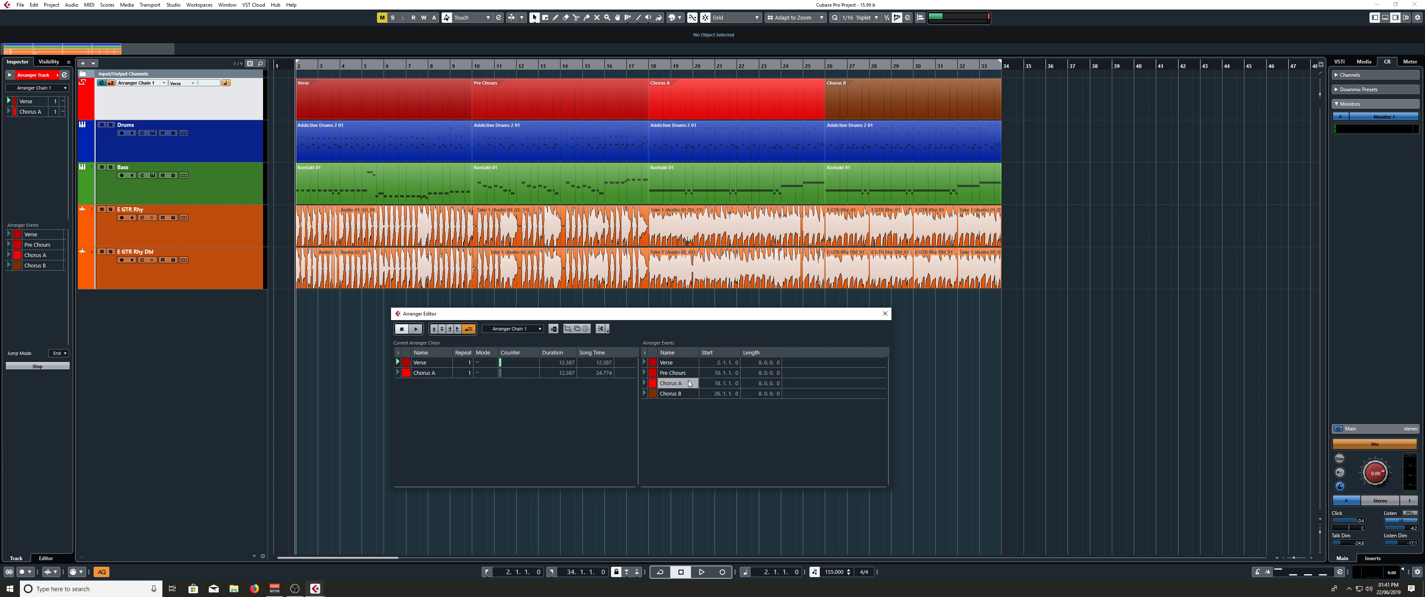
pyautogui.doubleClick(682, 362)
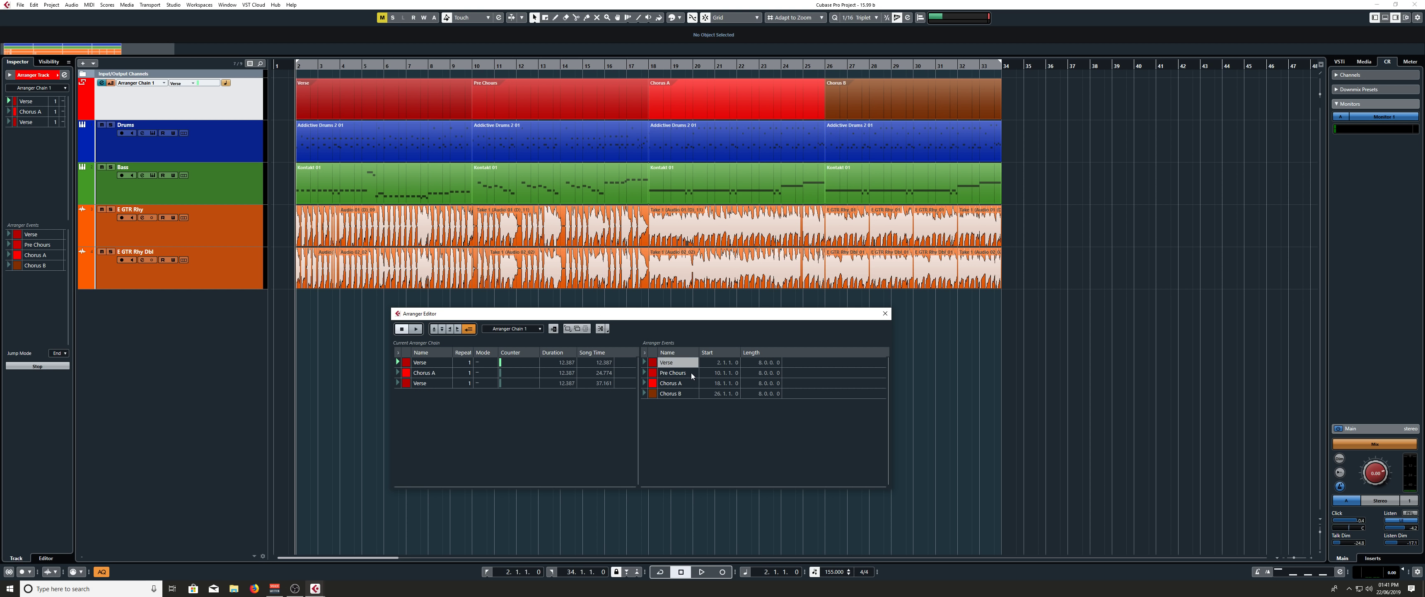
pyautogui.doubleClick(692, 374)
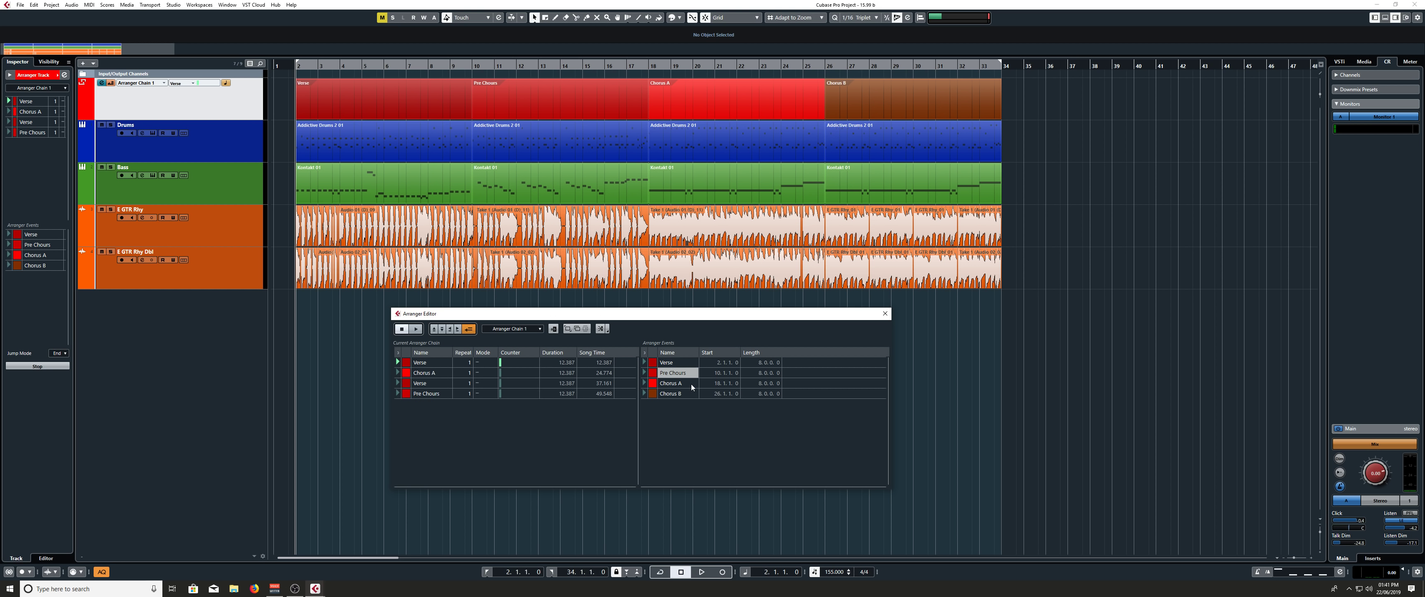
pyautogui.doubleClick(691, 383)
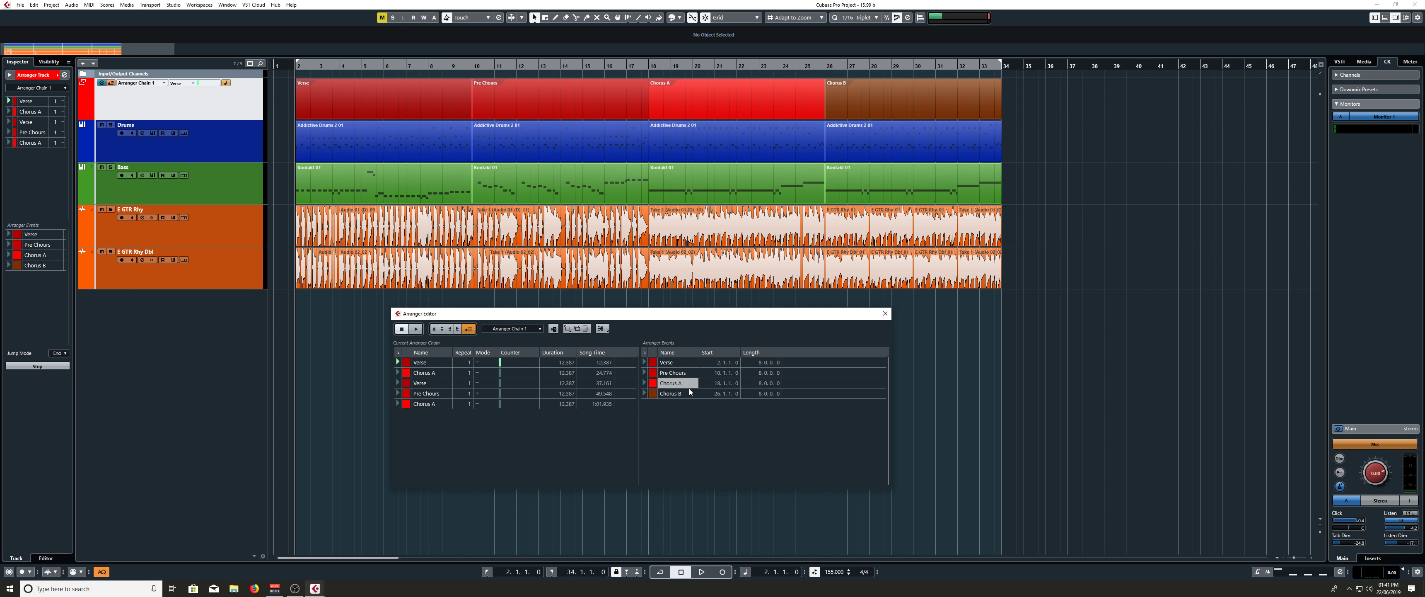
pyautogui.doubleClick(688, 393)
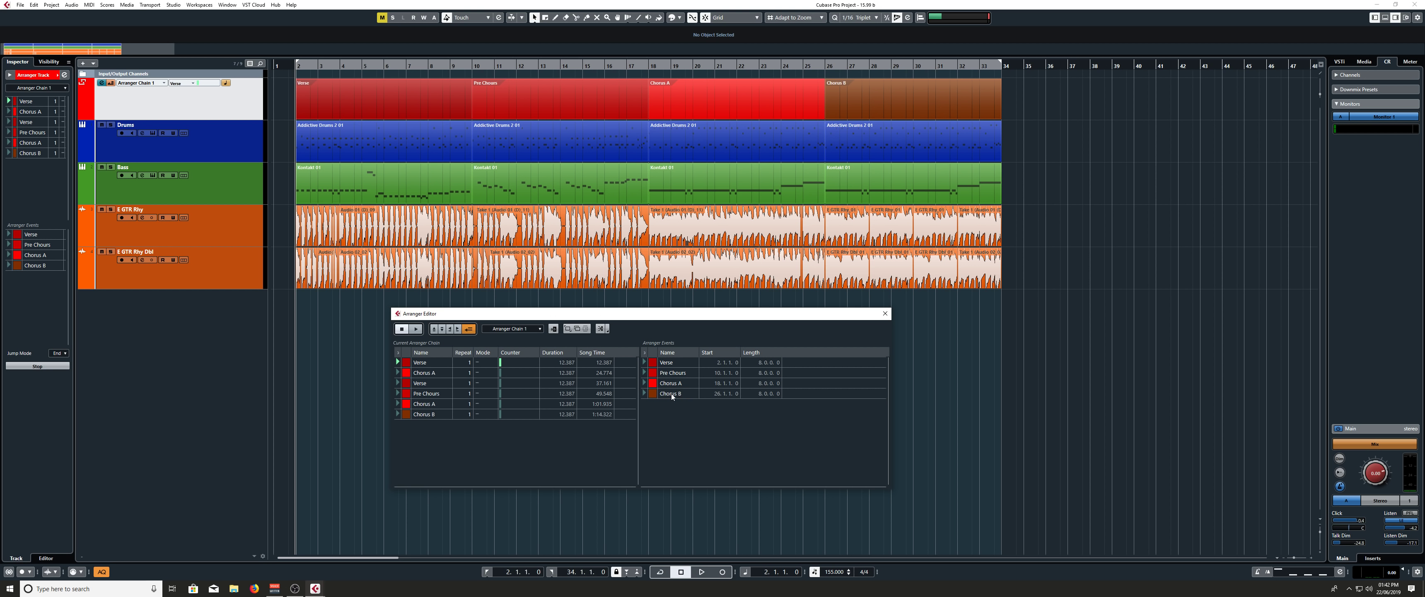
# Step: Set the repeats to 2 for the first Verse, the second Chorus A and Chorus B in the chain
pyautogui.click(467, 363)
pyautogui.write('2')
pyautogui.press('Return')
pyautogui.click(508, 447)
pyautogui.click(470, 404)
pyautogui.write('2')
pyautogui.press('Return')
pyautogui.press('Return')
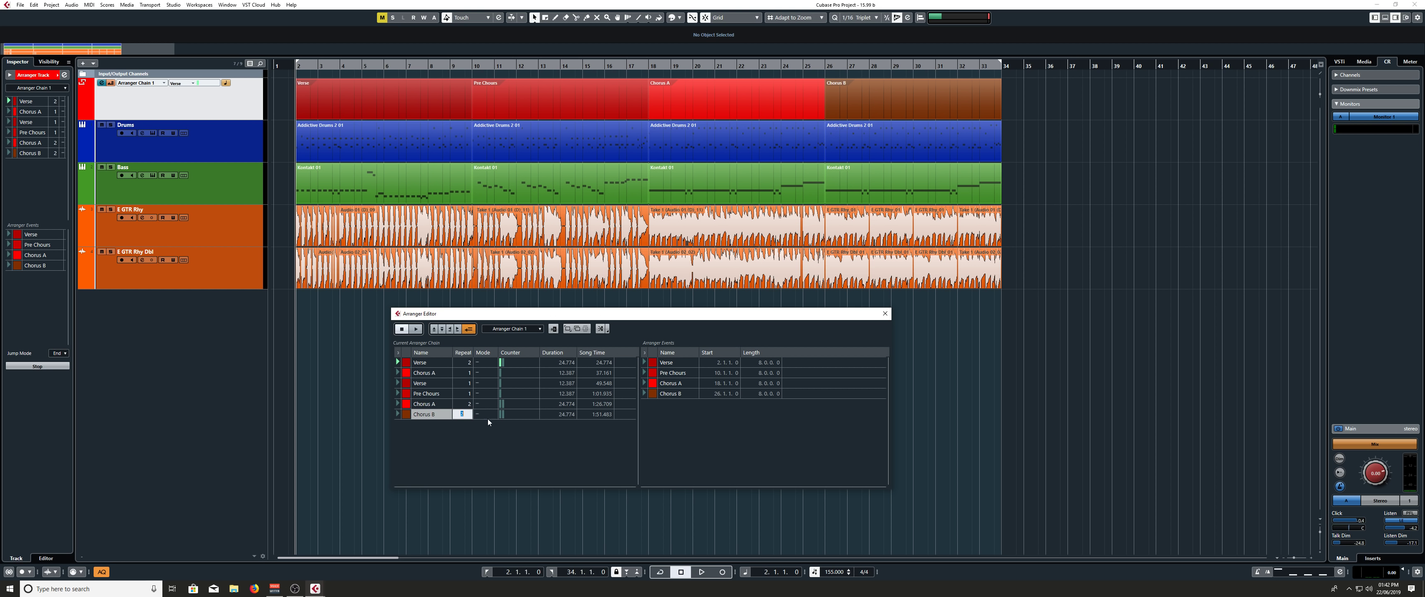
# Step: Set the repeats of Chorus B and the second Chorus A in the chain back to 1
pyautogui.write('1')
pyautogui.press('Return')
pyautogui.click(469, 404)
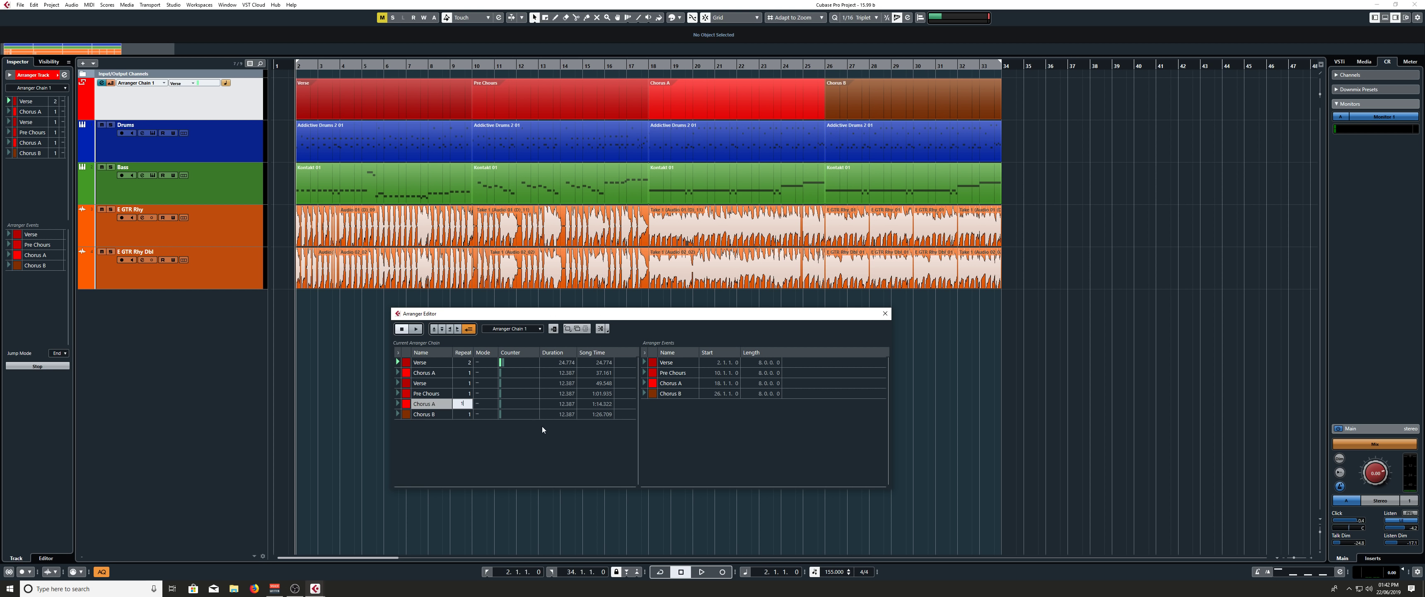
pyautogui.write('1')
pyautogui.press('Return')
# Step: Switch Arranger mode off and on again, and reopen the Arranger Editor
pyautogui.click(472, 330)
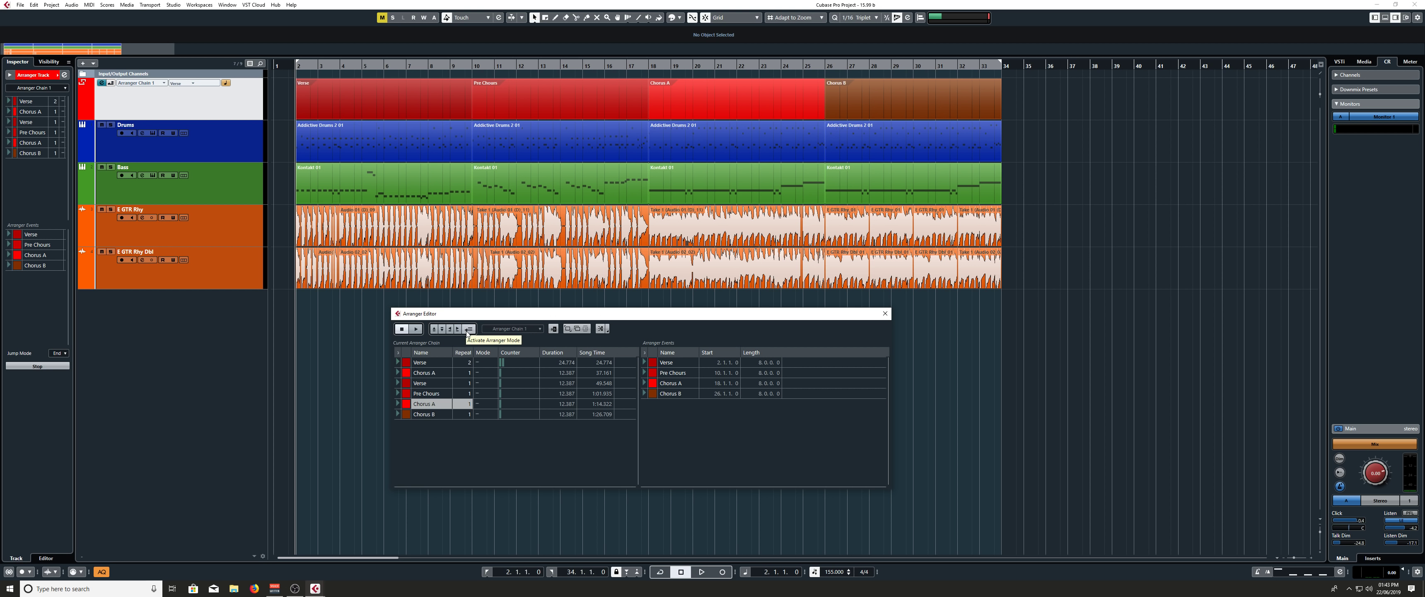
pyautogui.click(468, 330)
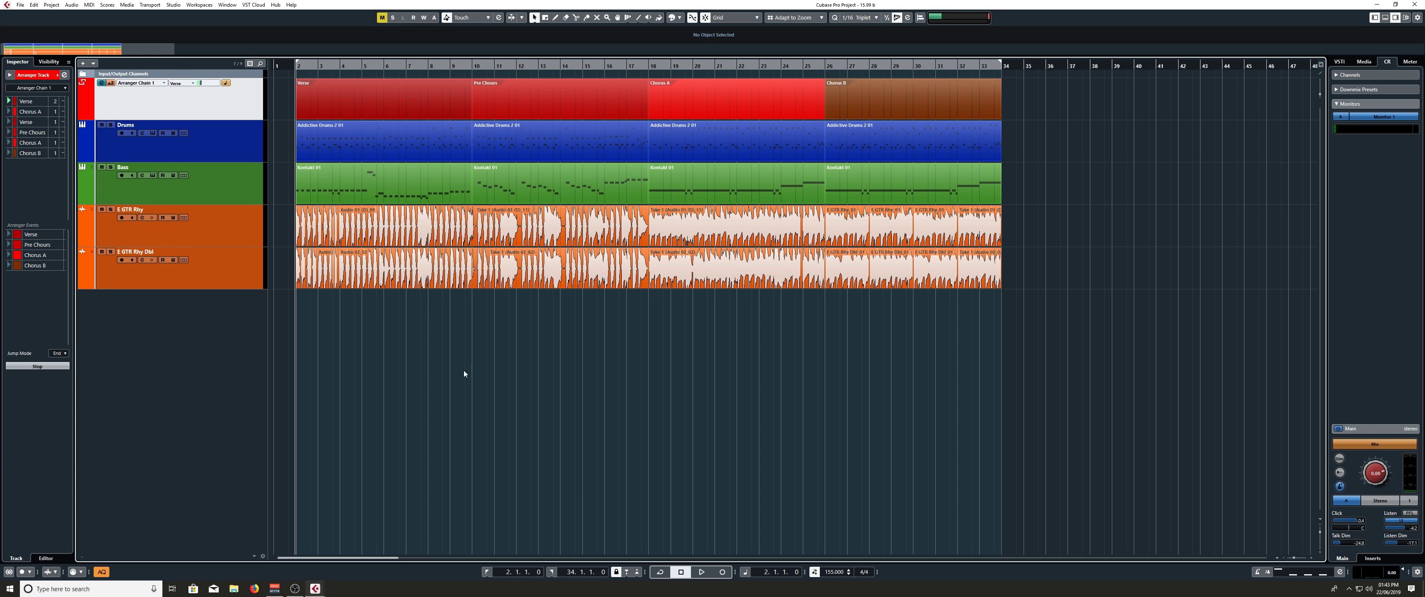
pyautogui.click(64, 75)
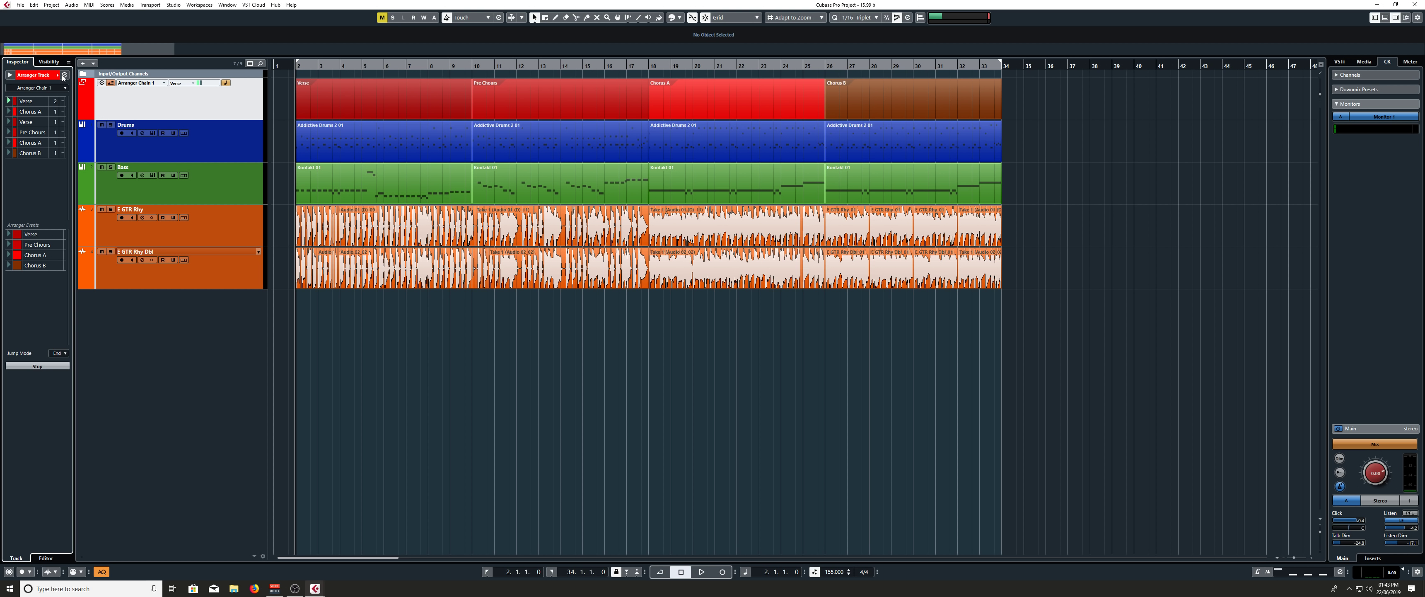
pyautogui.click(66, 73)
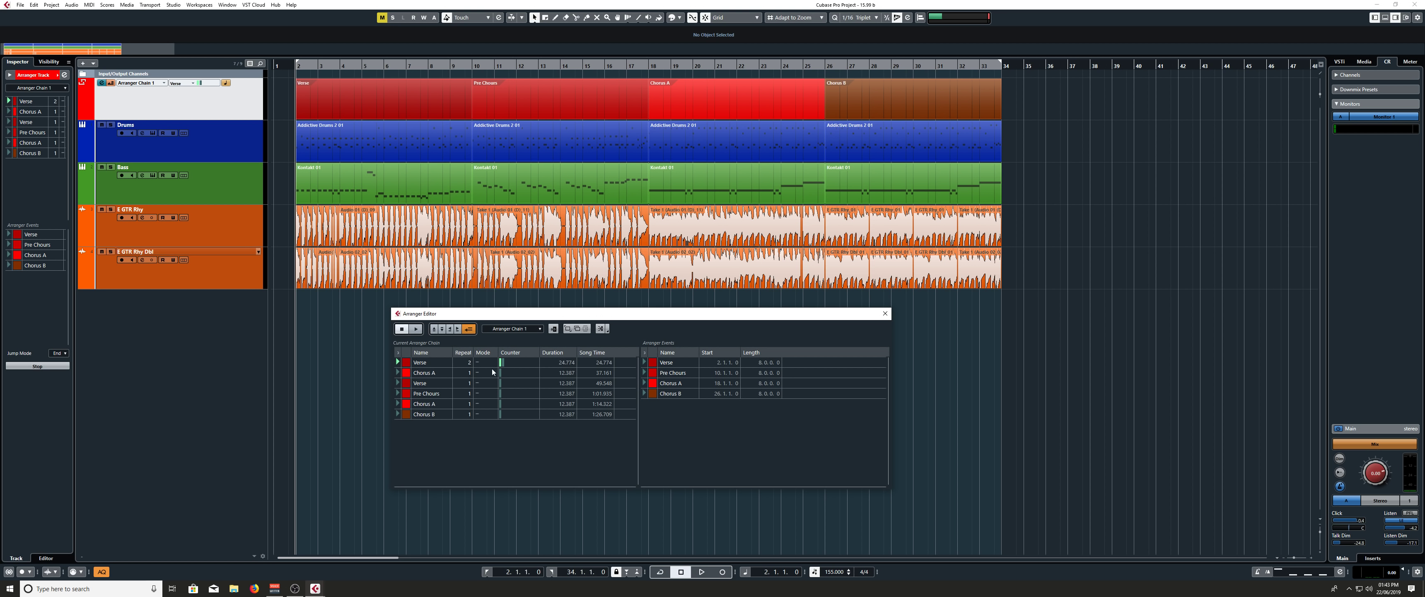
# Step: Set the first Verse's repeats to 1 and play the arranger chain from the Verse into Chorus A
pyautogui.doubleClick(472, 363)
pyautogui.write('1')
pyautogui.press('Return')
pyautogui.press('space')
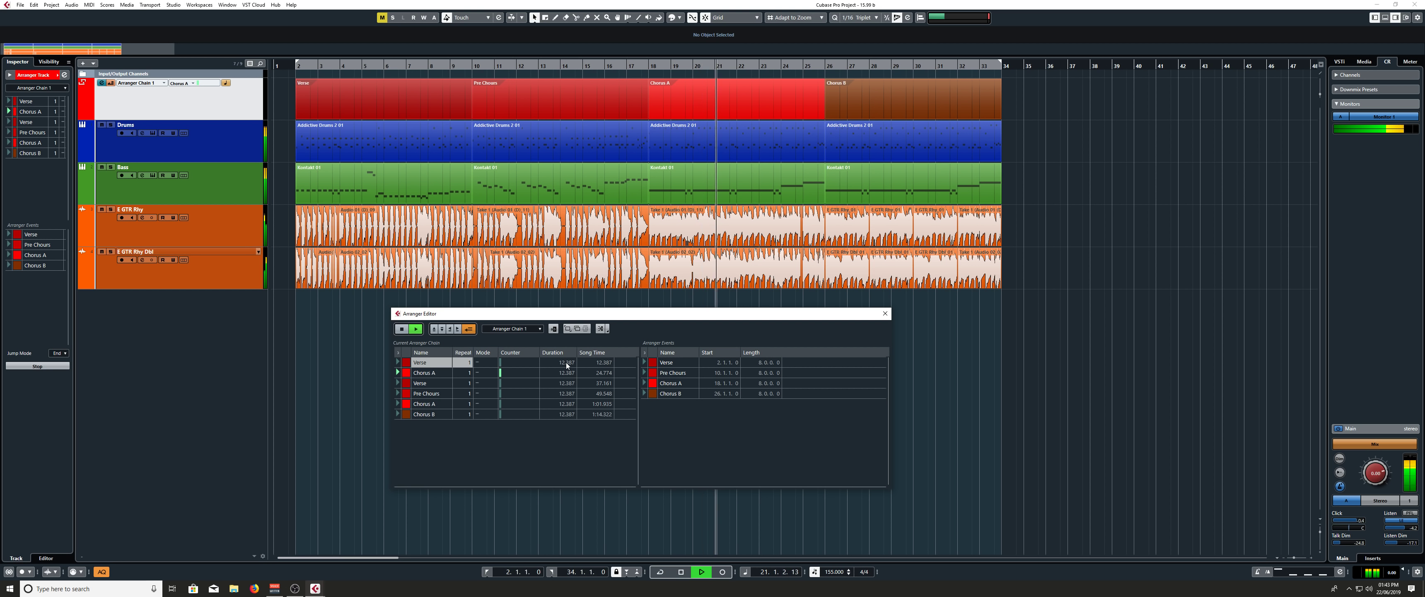
pyautogui.press('space')
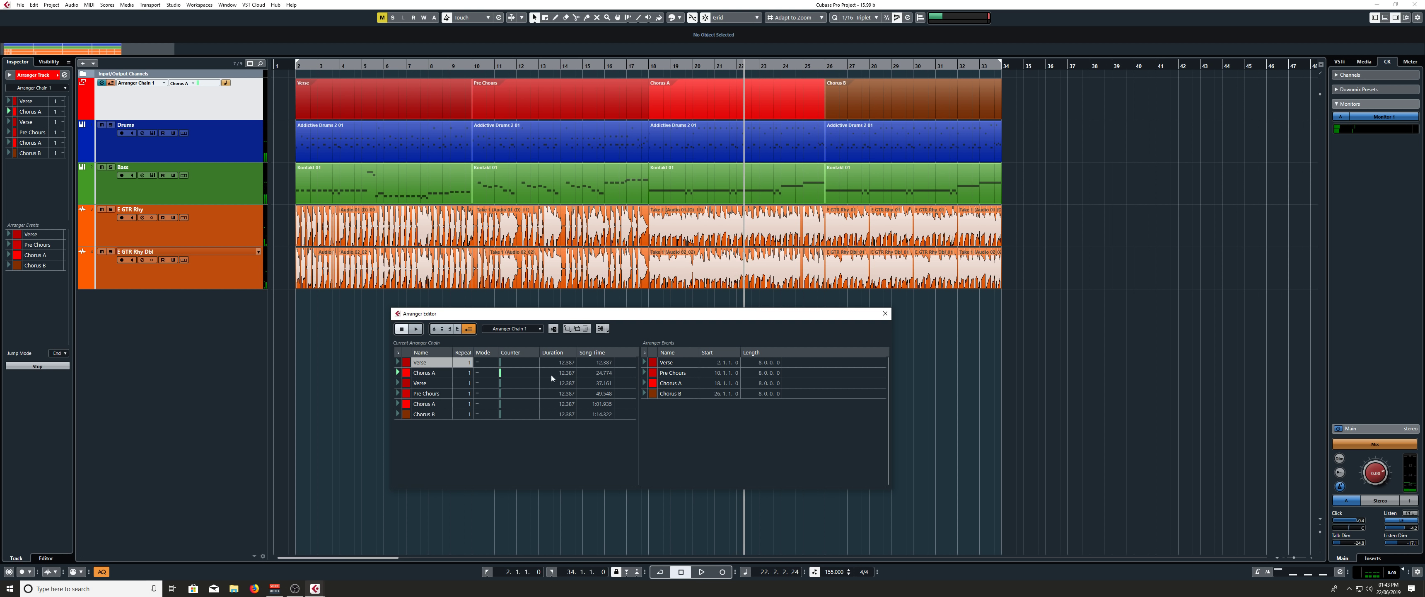
# Step: Create a new empty arranger chain and keep it selected as the active chain
pyautogui.click(515, 452)
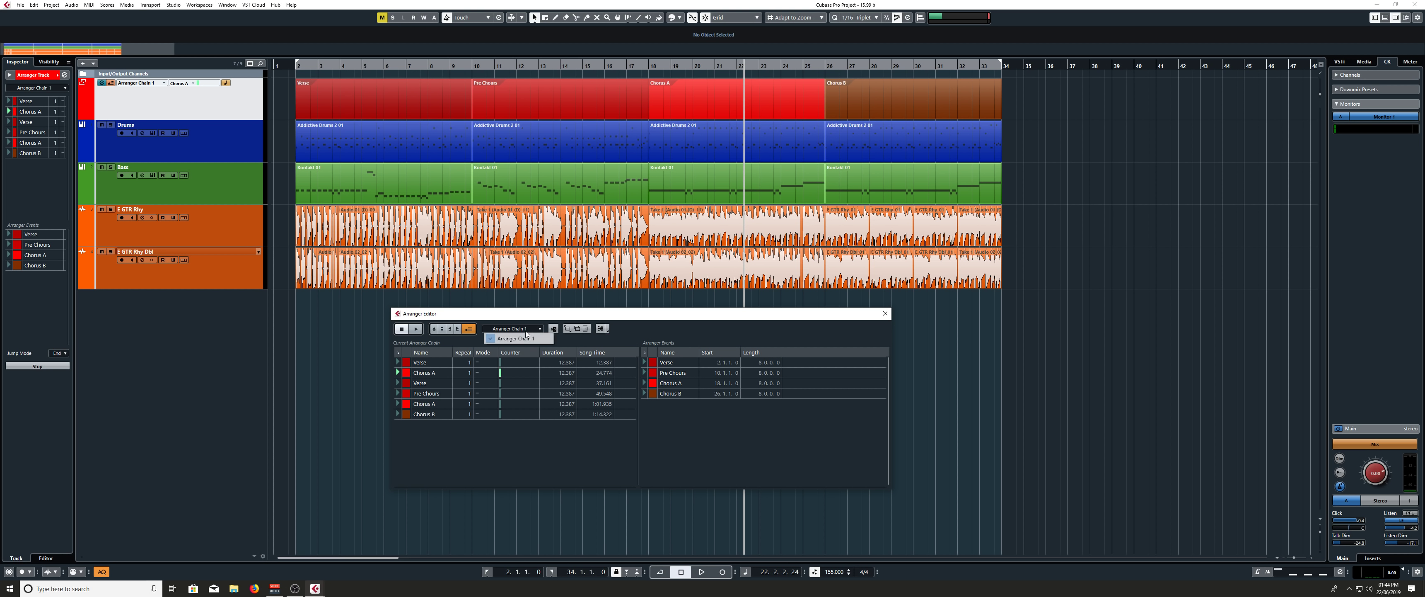
pyautogui.click(567, 329)
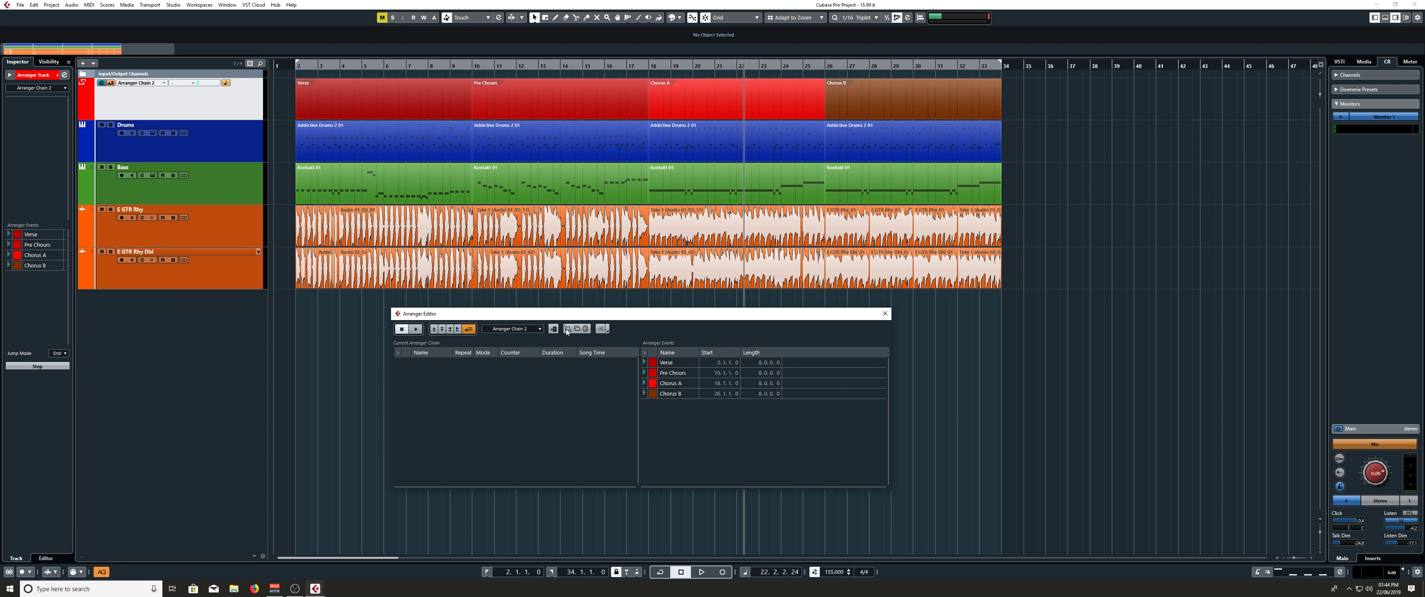
pyautogui.click(539, 329)
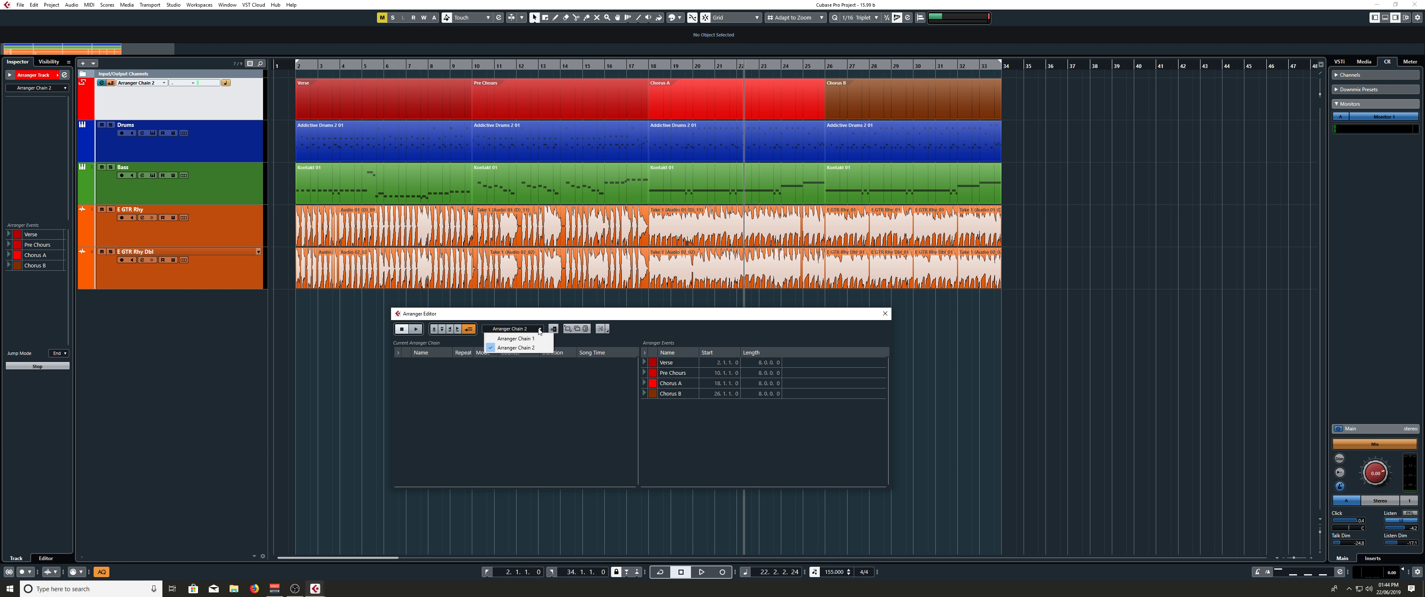
pyautogui.click(547, 347)
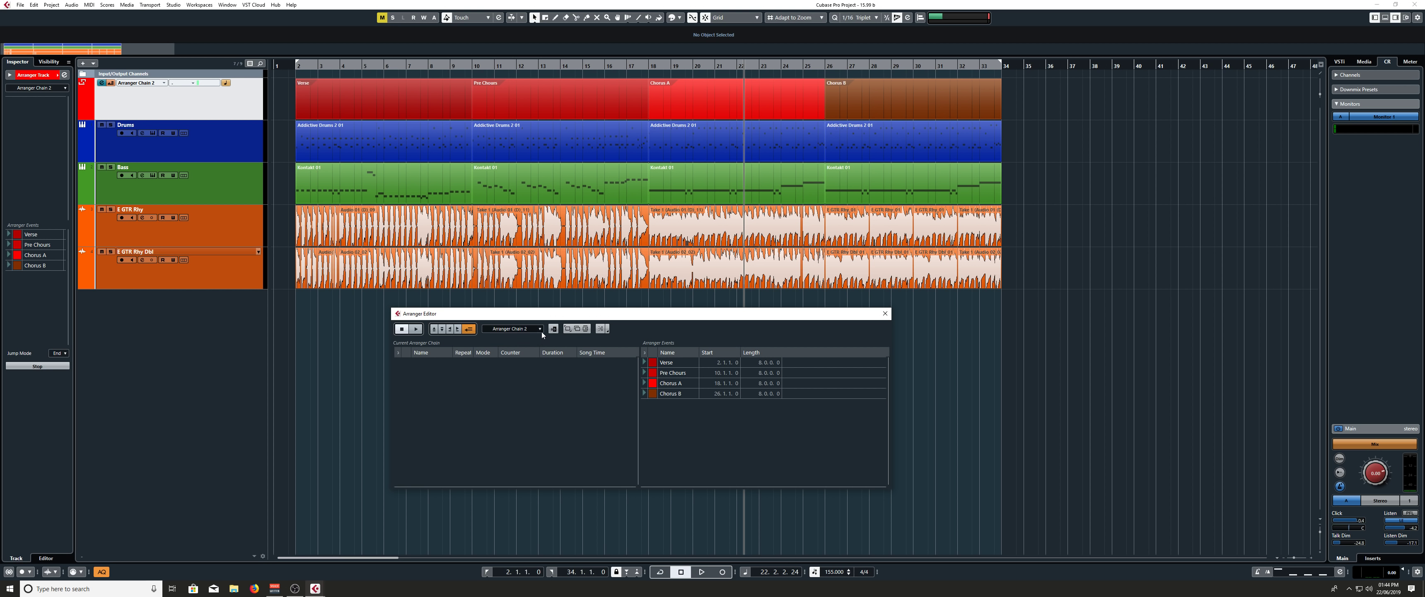
# Step: Add Verse, Pre Chours, Chorus A and Chorus B in that order to the empty arranger chain
pyautogui.doubleClick(673, 363)
pyautogui.doubleClick(681, 372)
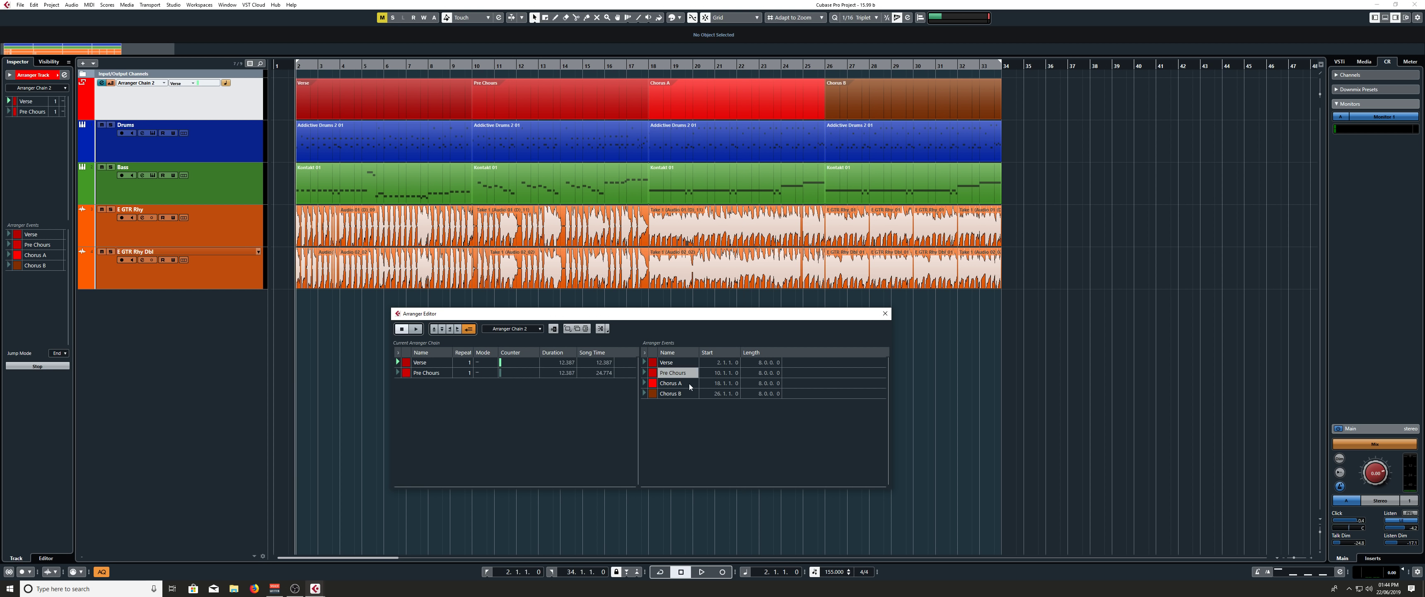
pyautogui.doubleClick(690, 383)
pyautogui.doubleClick(690, 393)
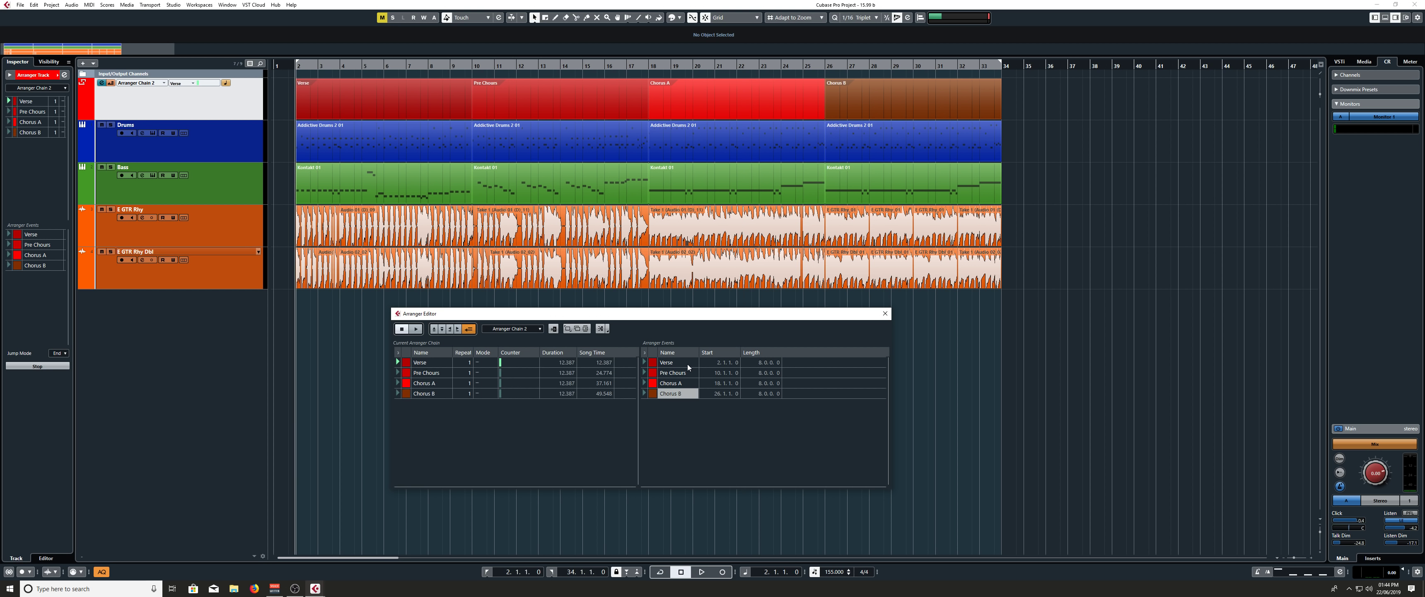
# Step: Extend the chain with a second Verse, Pre Chours, Chorus A and Chorus B, followed by another Pre Chours and Chorus A
pyautogui.doubleClick(687, 363)
pyautogui.doubleClick(689, 373)
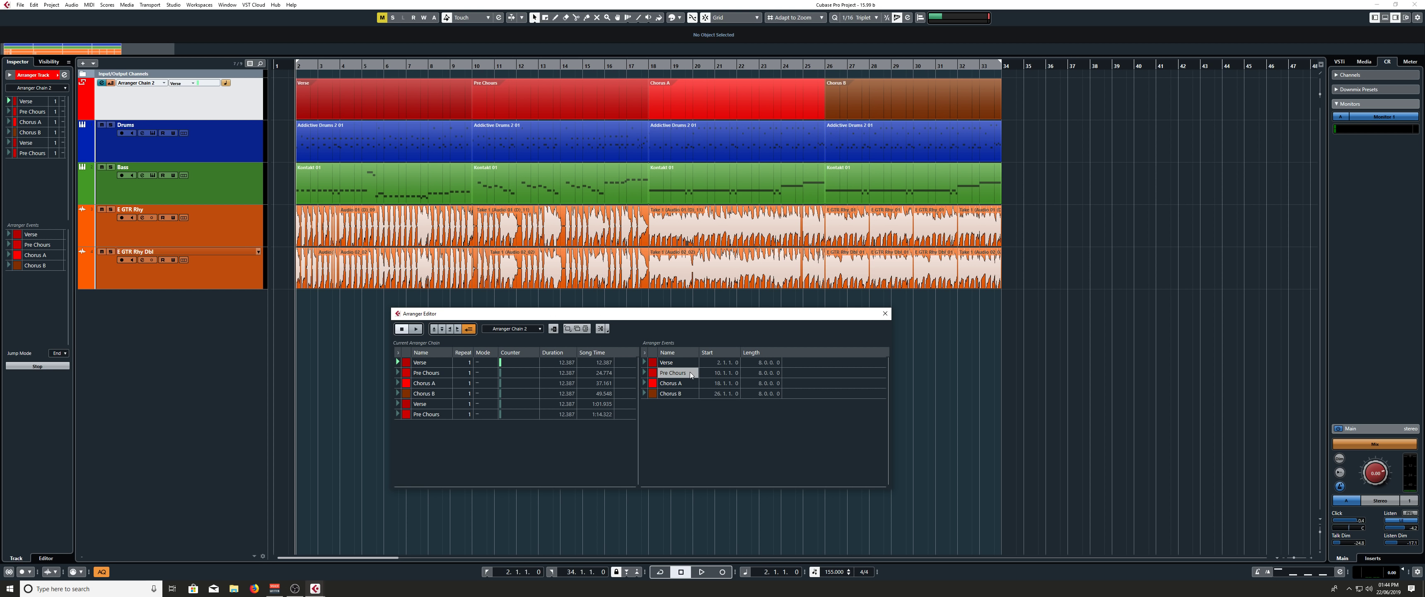
pyautogui.doubleClick(692, 383)
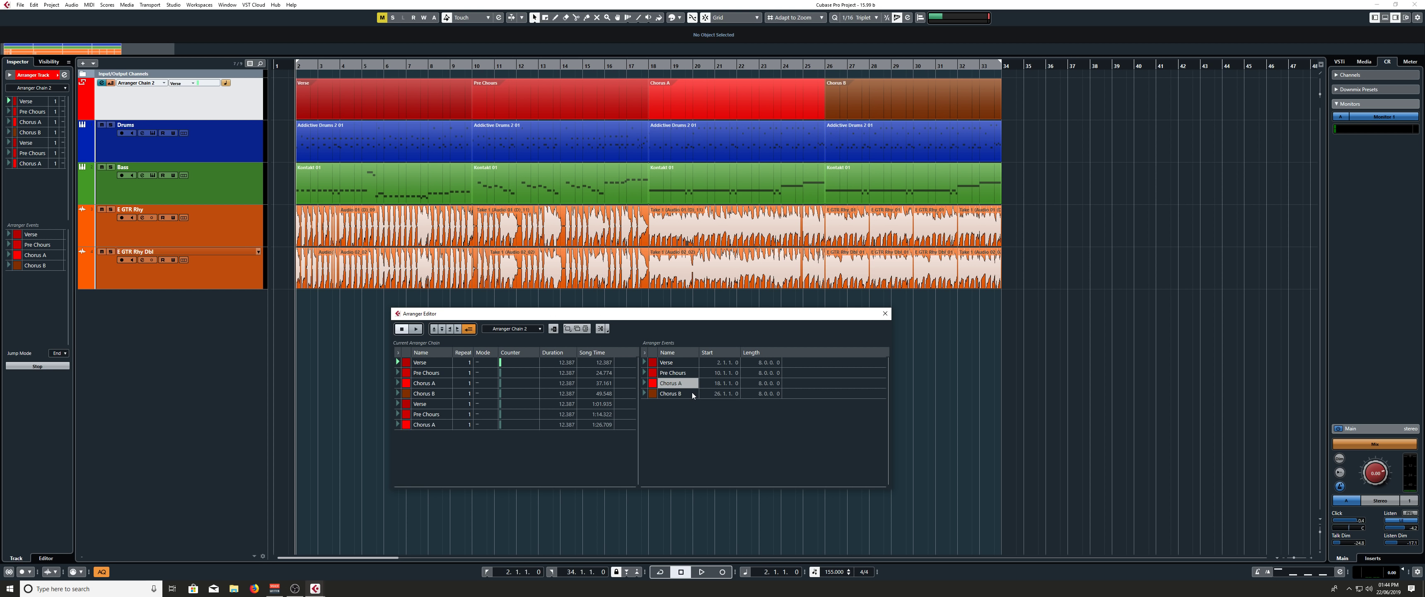
pyautogui.doubleClick(691, 394)
pyautogui.doubleClick(689, 369)
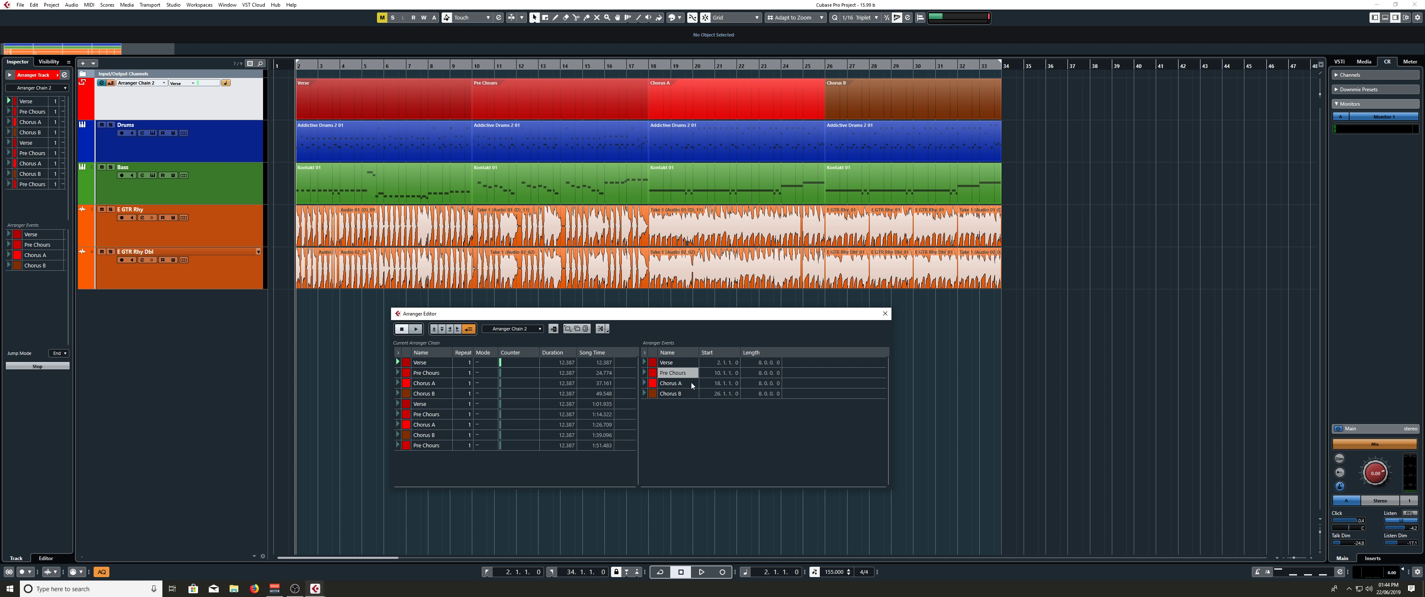
pyautogui.doubleClick(692, 383)
# Step: Set the repeats of the last Chorus A in the chain to 2
pyautogui.doubleClick(467, 455)
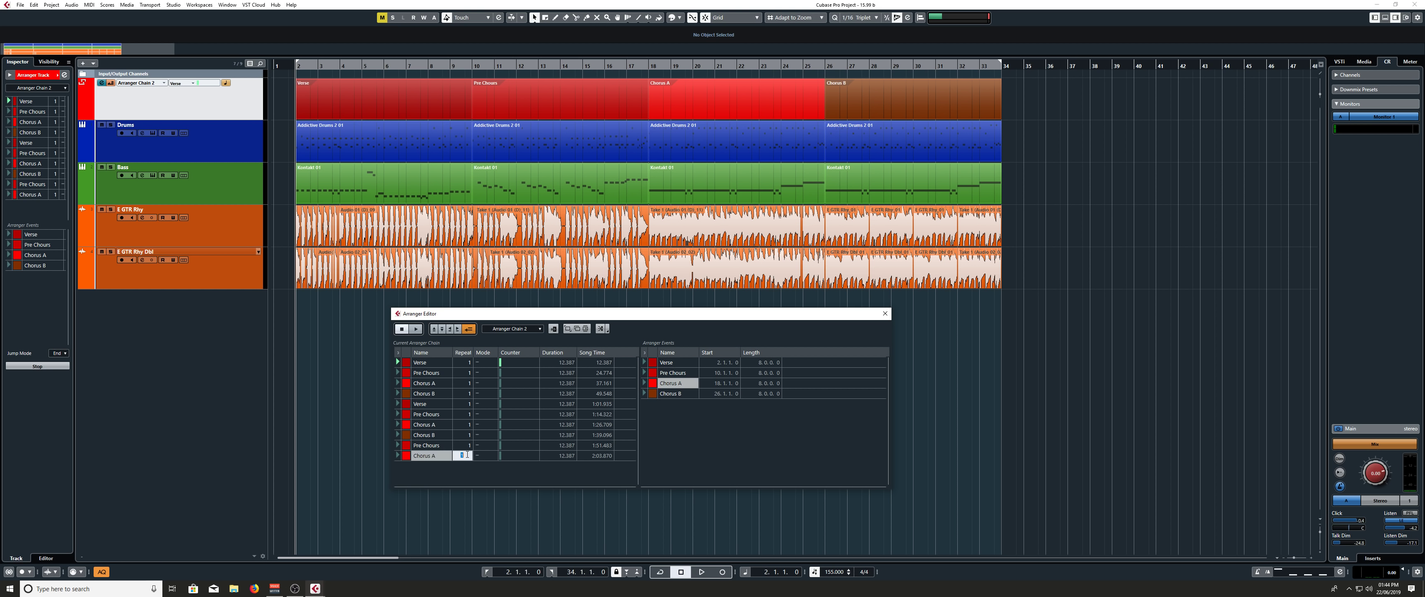
pyautogui.write('2')
pyautogui.press('Return')
pyautogui.click(684, 445)
# Step: Return to the project view and reopen the Arranger Editor for the arranger track
pyautogui.click(351, 94)
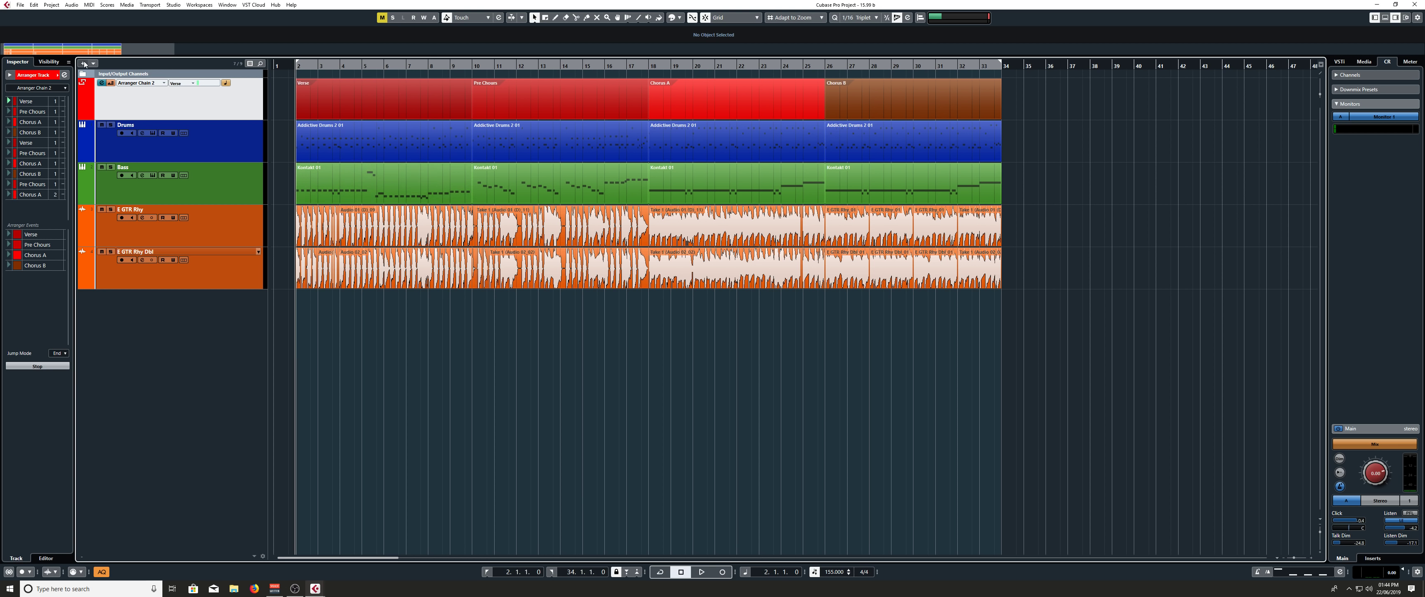
pyautogui.click(260, 63)
pyautogui.click(320, 118)
pyautogui.click(65, 76)
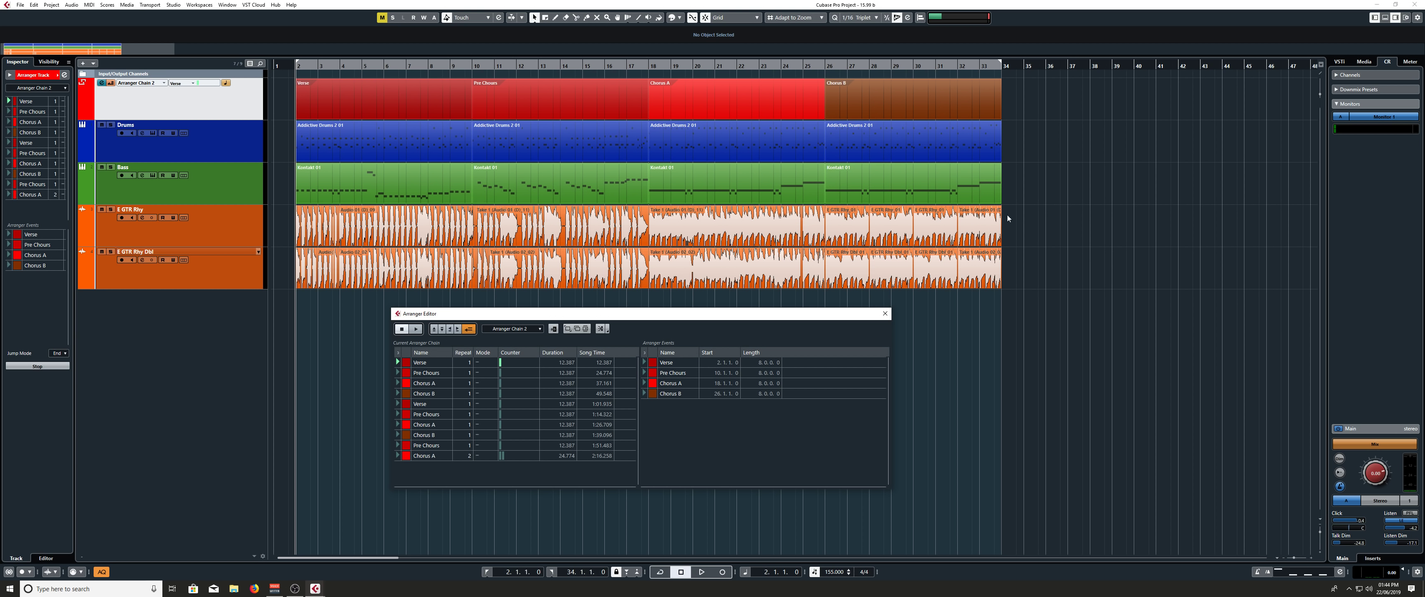
# Step: Set the flattening options to Current Chain as source, New Project with Append Chain Name as destination, and Keep Arranger Track enabled
pyautogui.press('g')
pyautogui.press('g')
pyautogui.press('g')
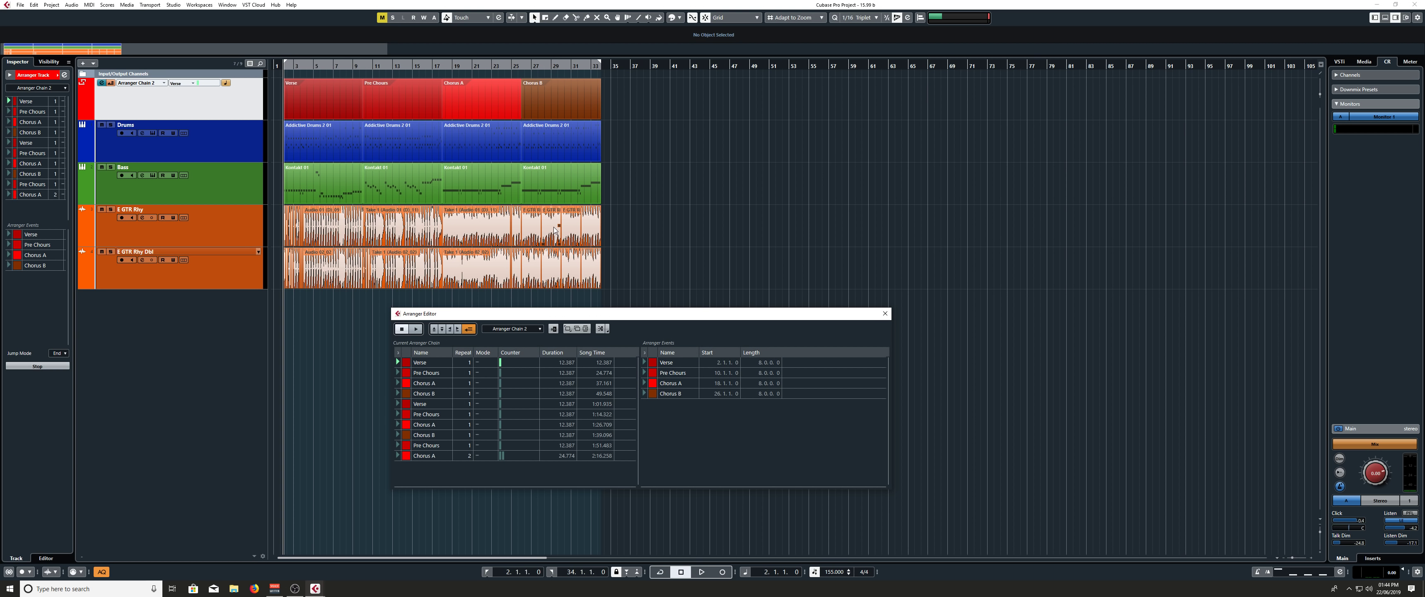
pyautogui.click(601, 328)
pyautogui.click(711, 384)
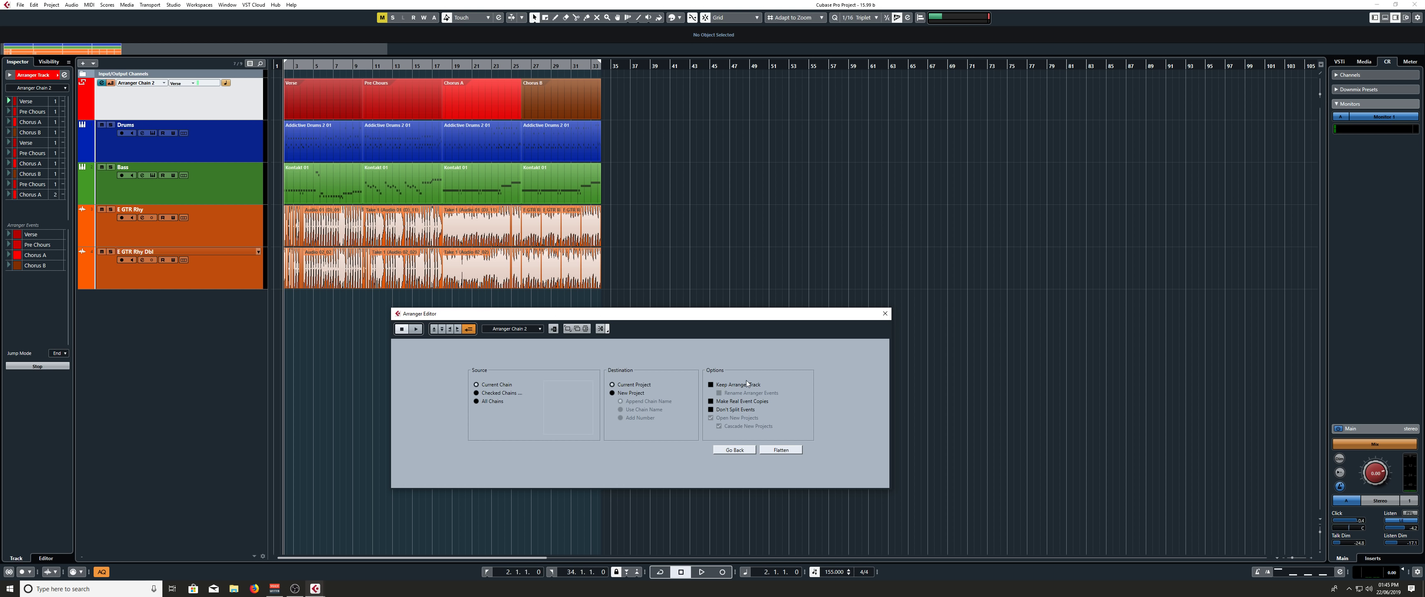
pyautogui.click(710, 384)
pyautogui.click(477, 393)
pyautogui.click(477, 384)
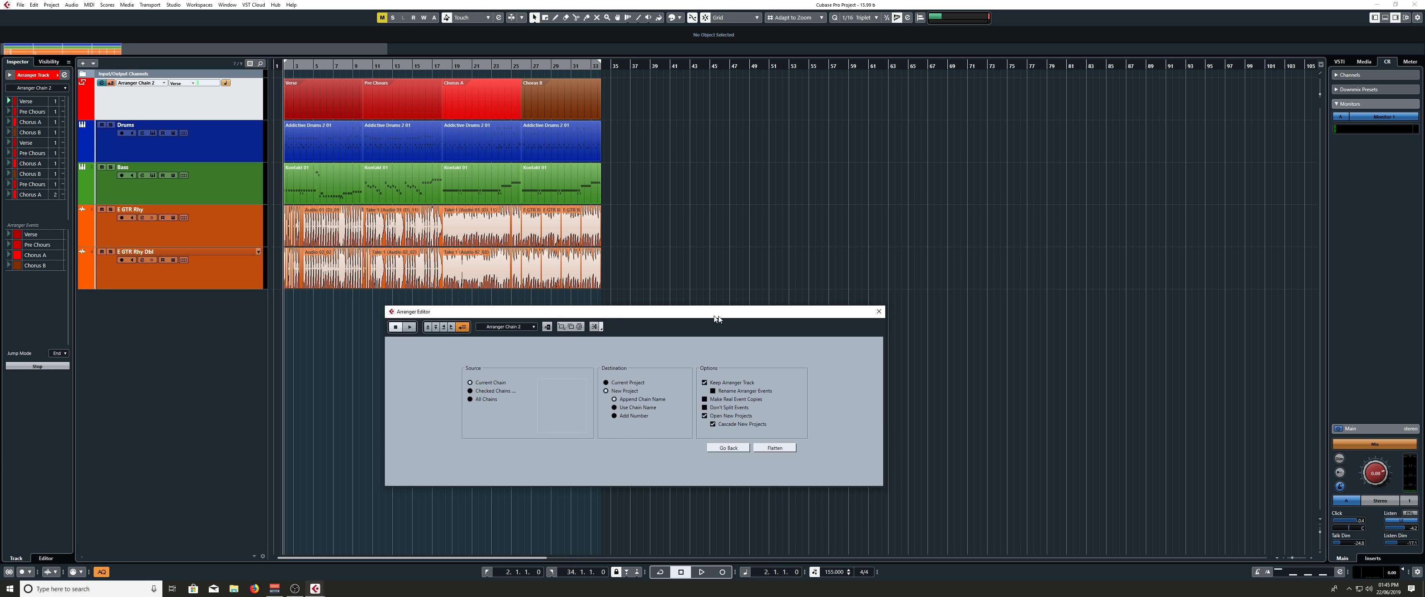
# Step: Flatten the chain into a new project without activating it, and close that project to return to the maximized original
pyautogui.moveTo(722, 313); pyautogui.dragTo(626, 320)
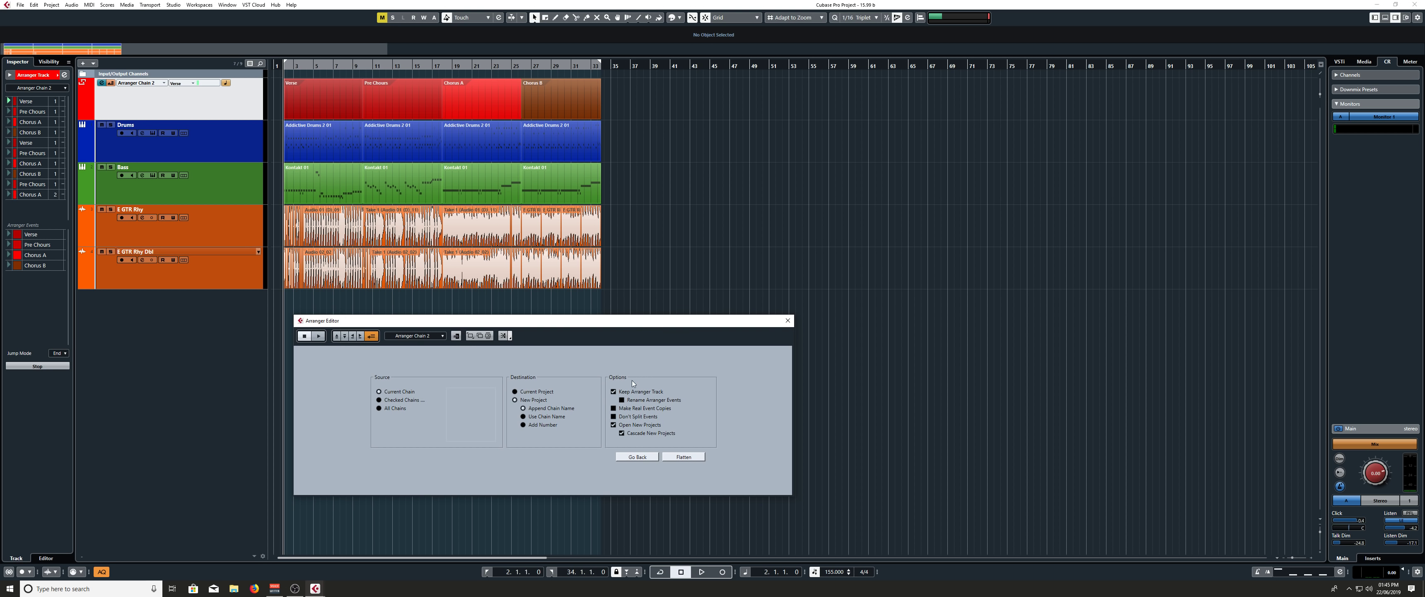
pyautogui.click(691, 458)
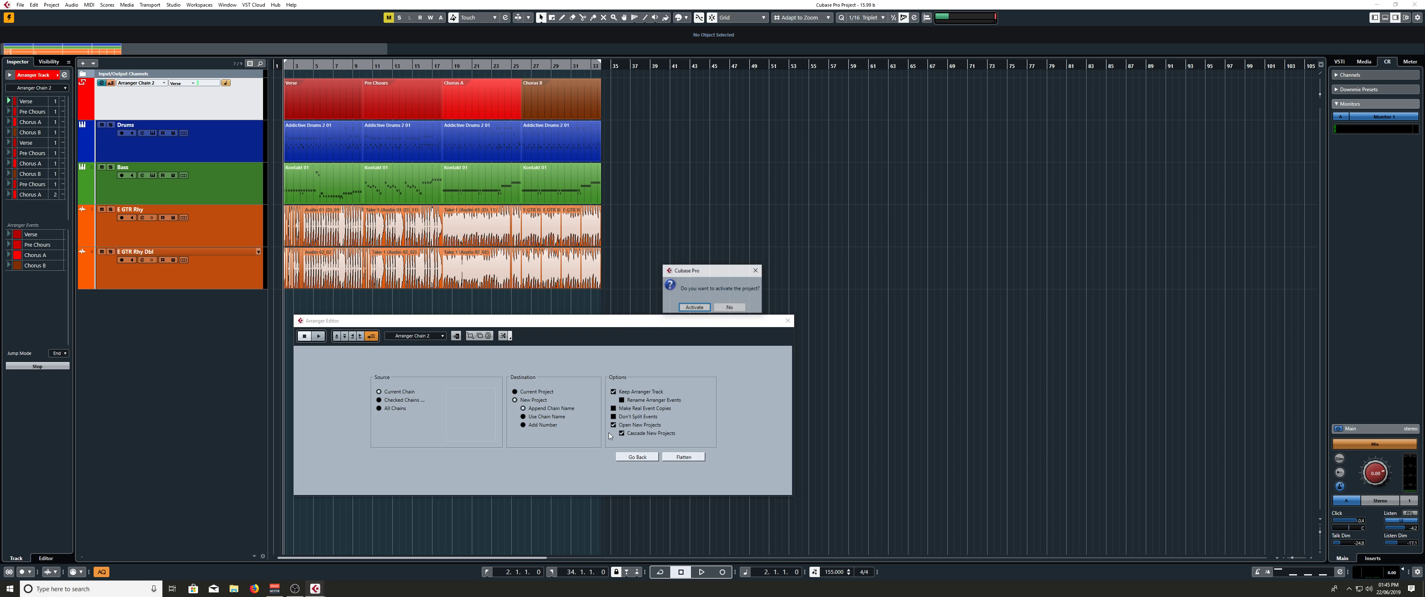
pyautogui.click(730, 308)
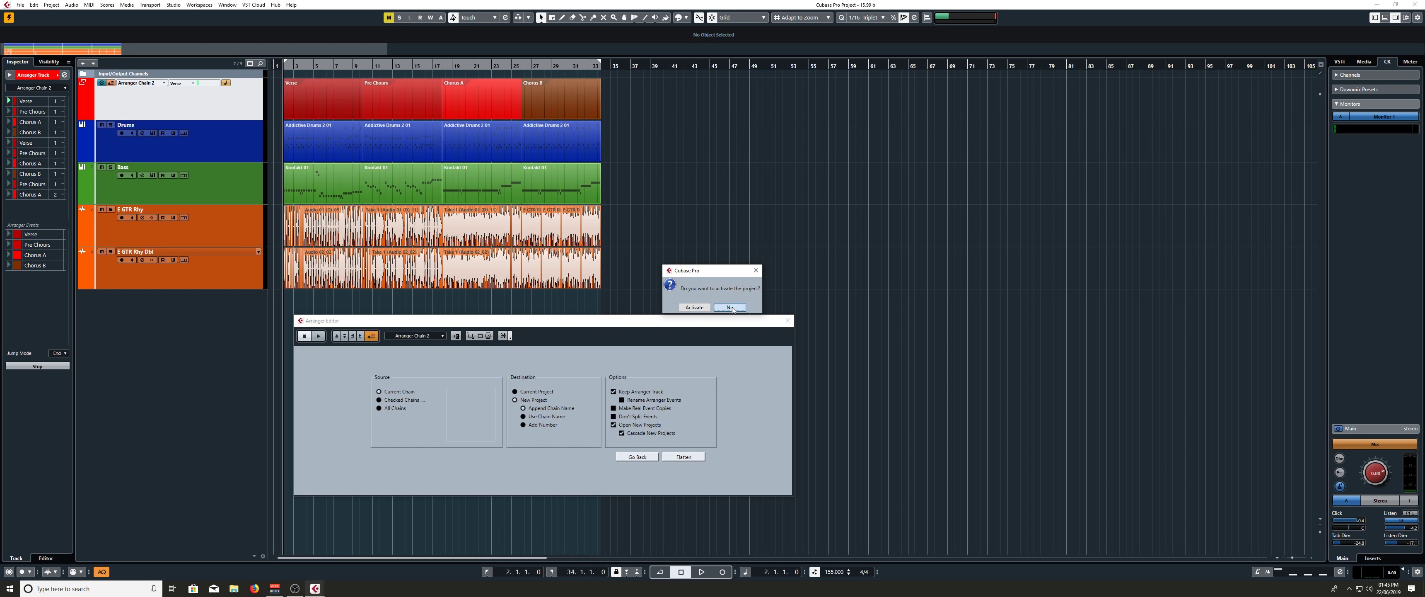
pyautogui.click(1416, 5)
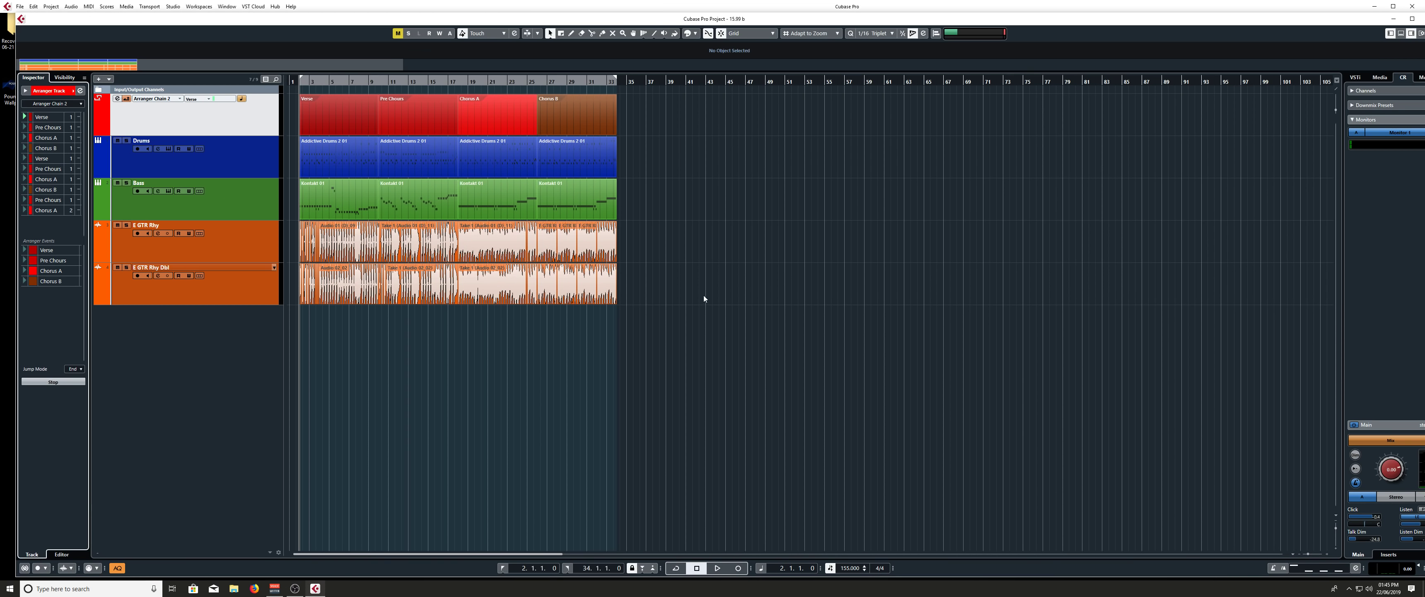
pyautogui.click(1412, 18)
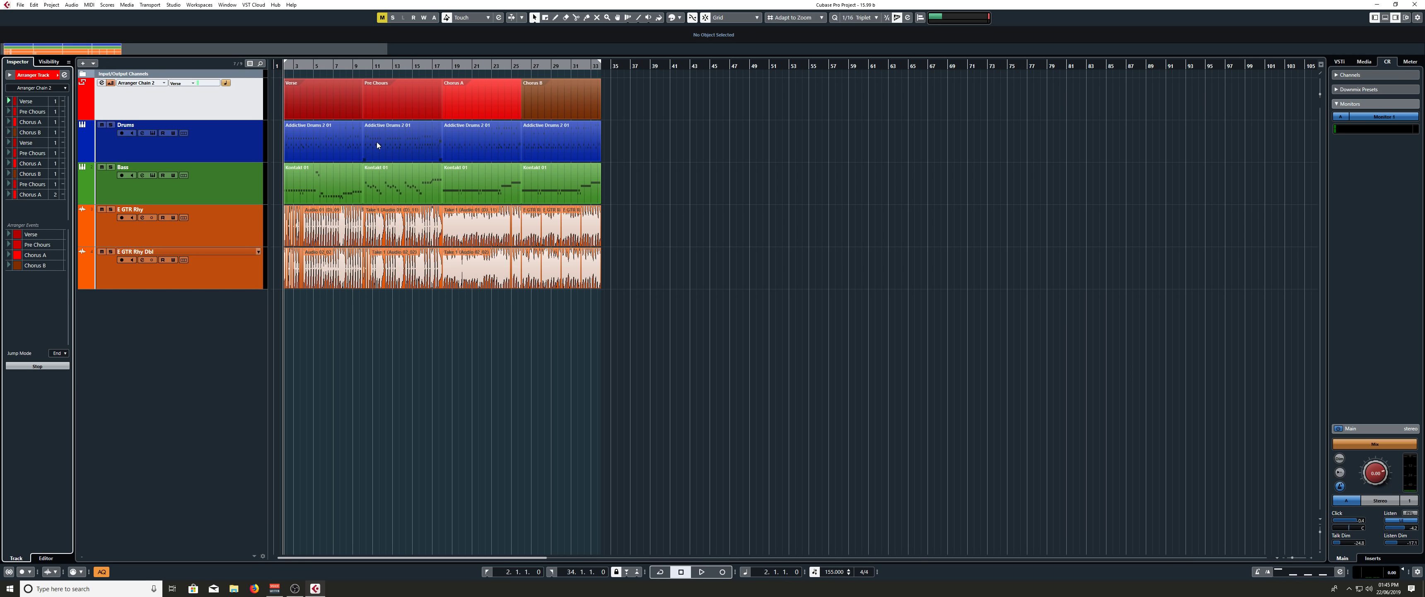
# Step: Change the flattening destination to Current Project and flatten the current chain, keeping the arranger track
pyautogui.click(65, 75)
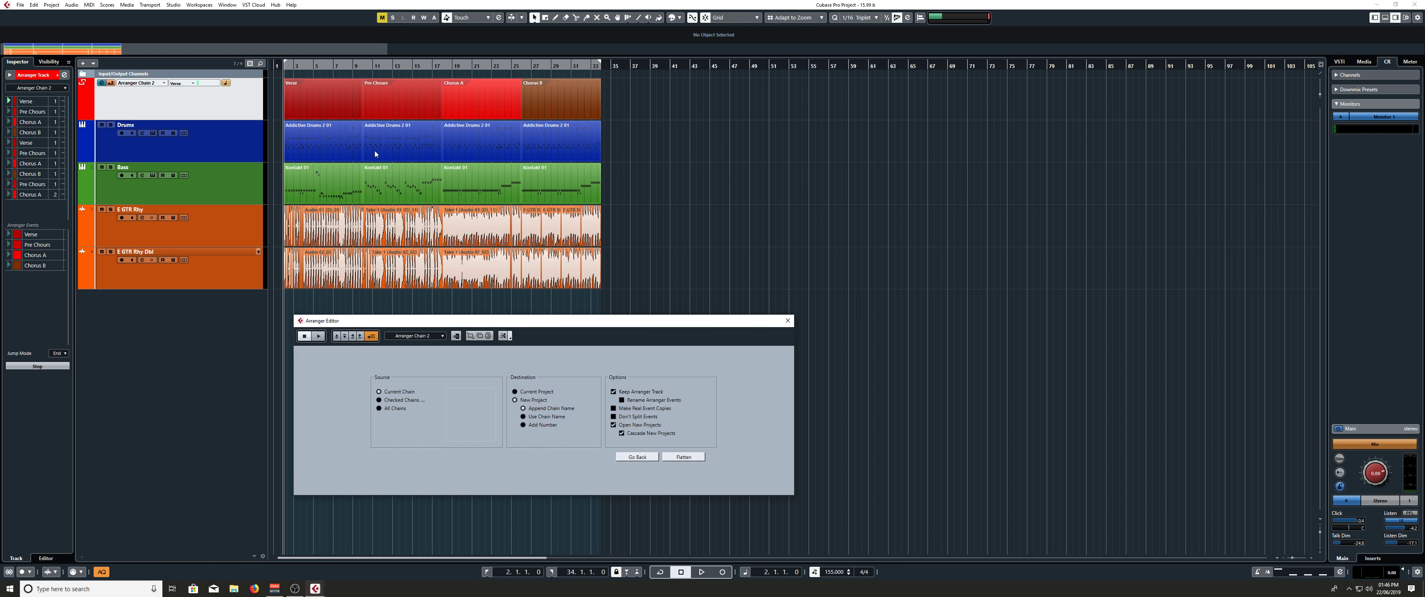
pyautogui.click(515, 391)
pyautogui.click(685, 456)
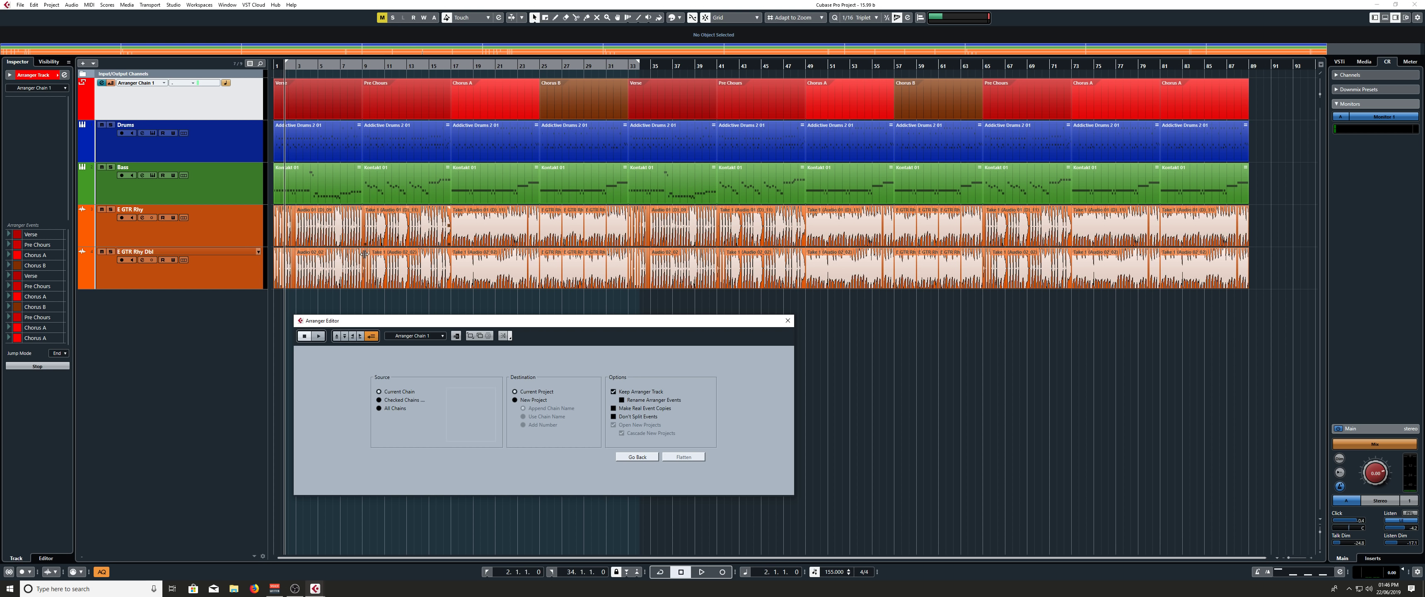
pyautogui.click(425, 313)
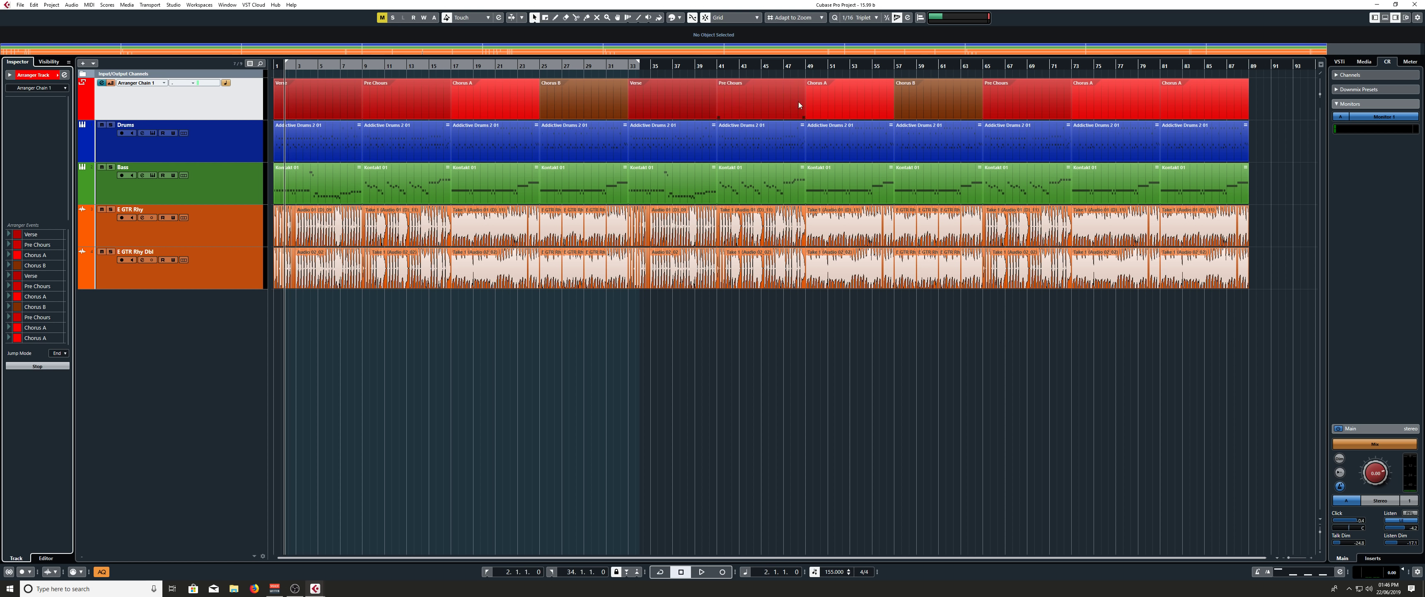
# Step: Turn off Arranger mode and play the flattened arrangement from bar 1 into the first Chorus B
pyautogui.moveTo(276, 67); pyautogui.dragTo(274, 72)
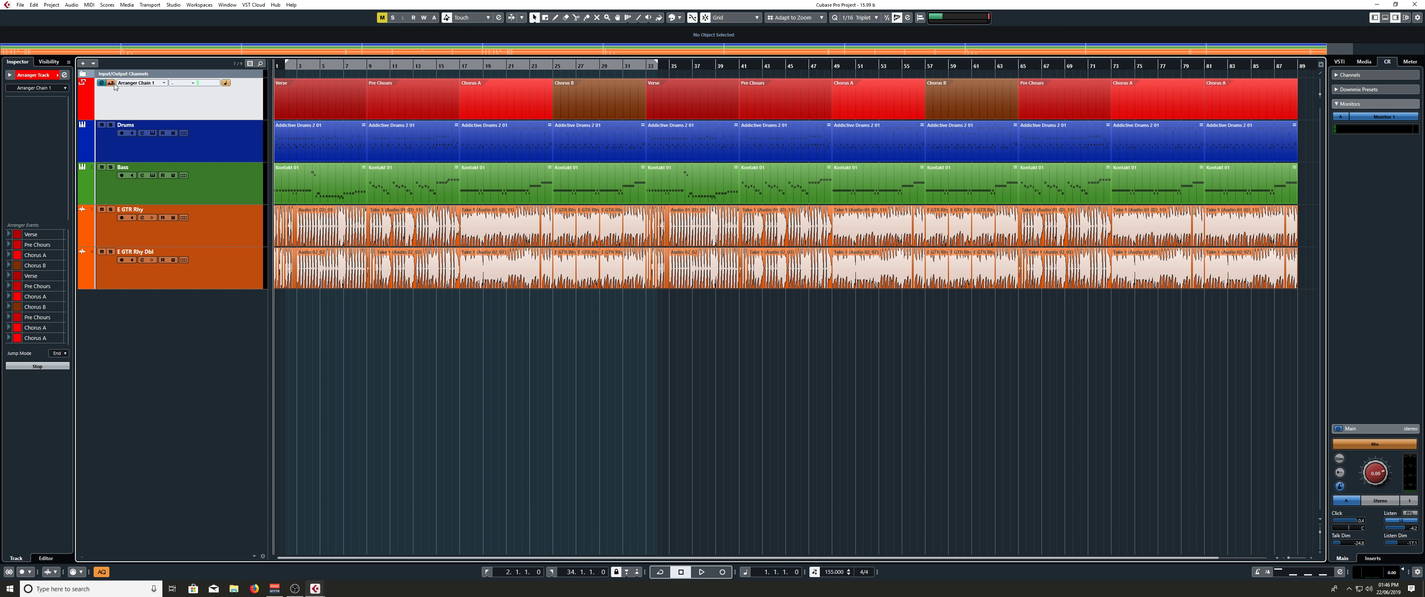
pyautogui.click(111, 83)
pyautogui.press('space')
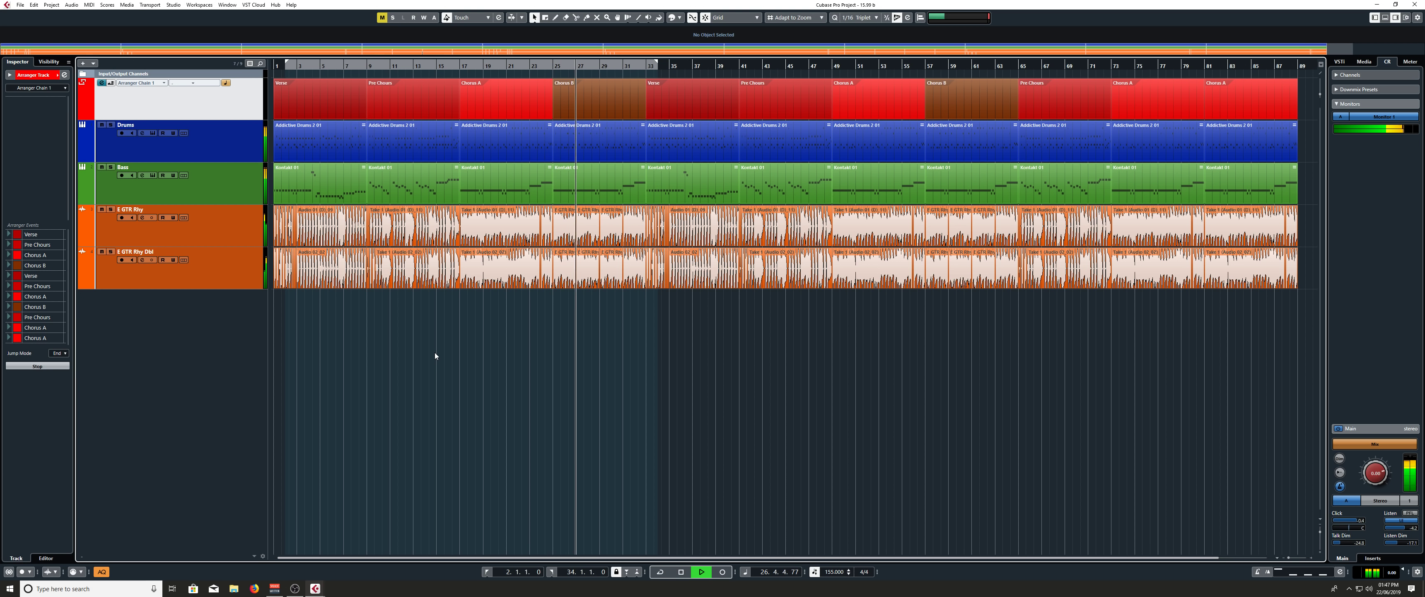
pyautogui.press('space')
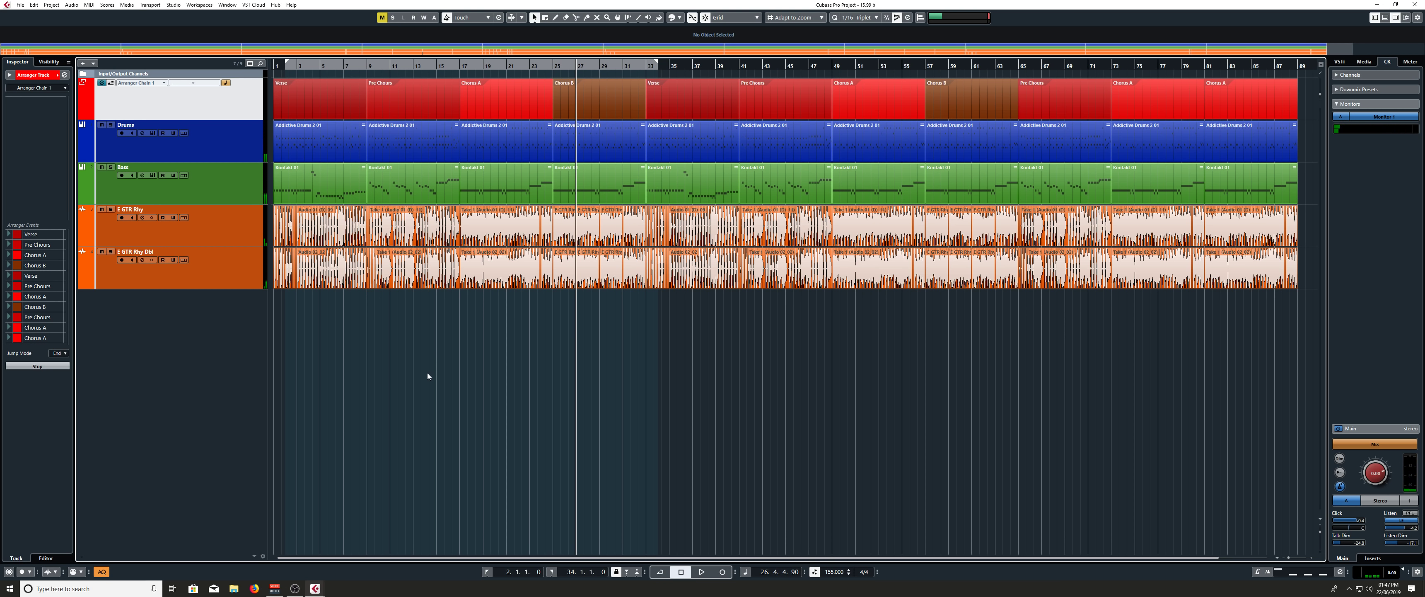
# Step: Undo the flattening of the arranger chain
pyautogui.scroll(-1, 428, 373)
pyautogui.scroll(2, 428, 373)
pyautogui.hotkey('ctrl', 'z')
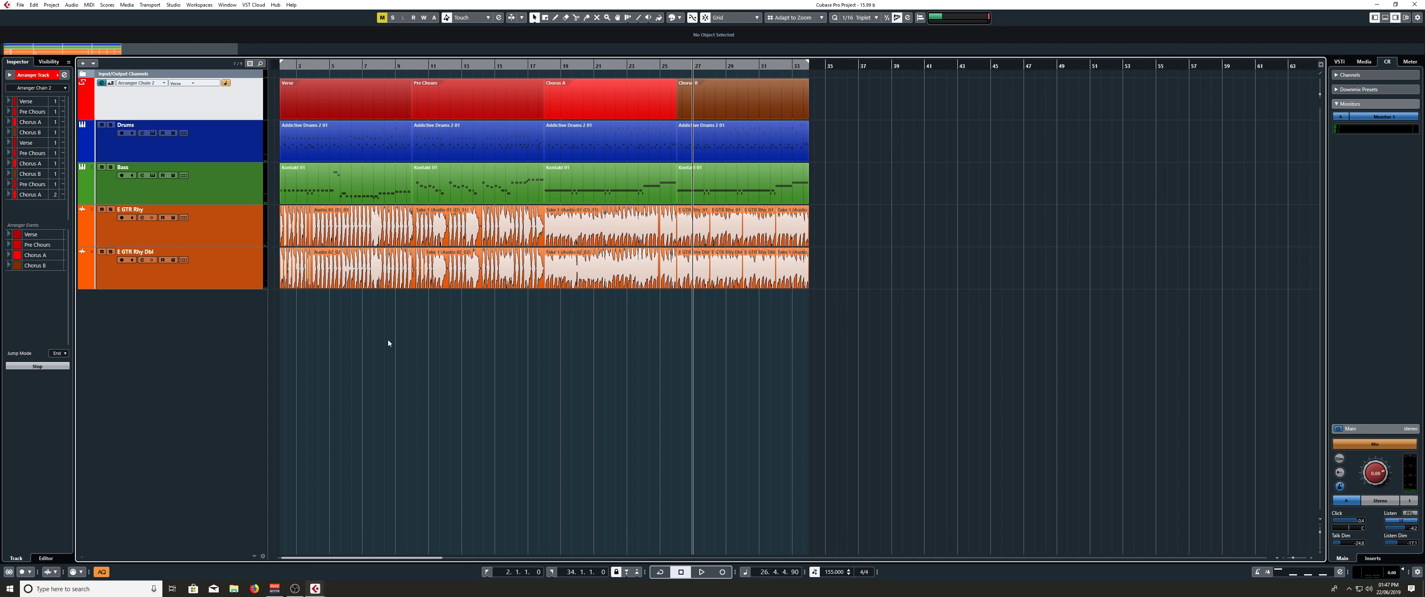
# Step: Show the Bass track's volume automation and draw a dip midway through the Verse plus a freehand curve from Pre Chours through Chorus B
pyautogui.hscroll(-2, 387, 339)
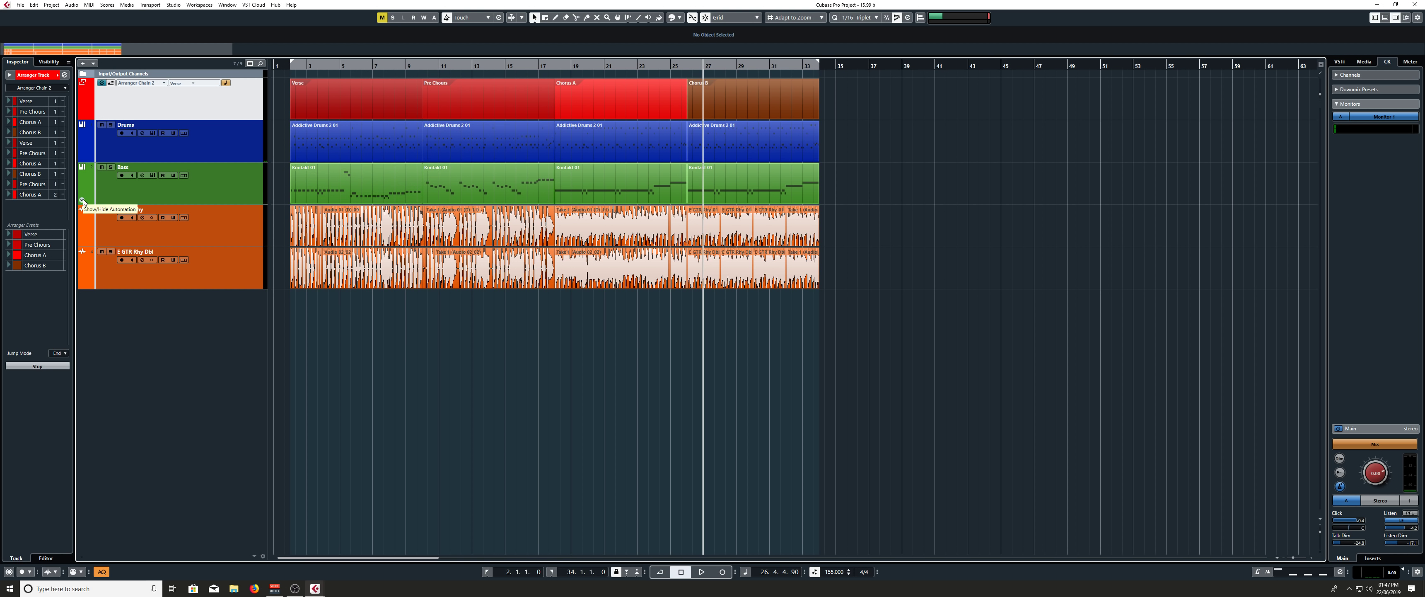
pyautogui.click(83, 201)
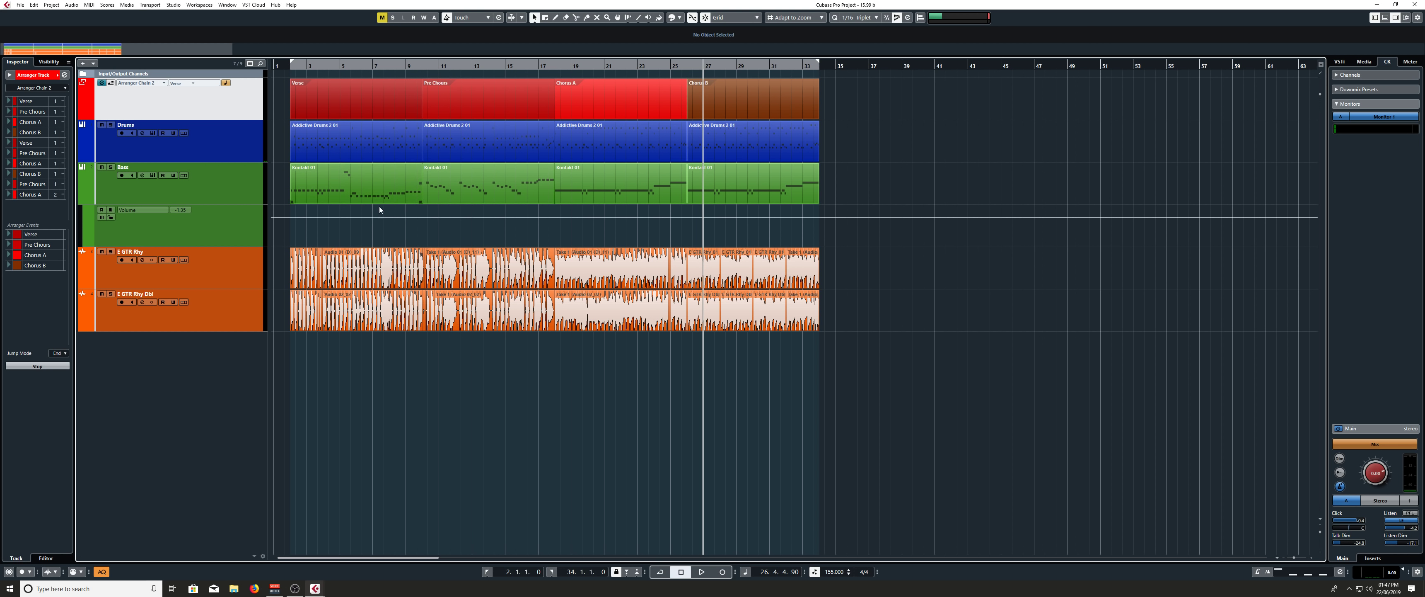
pyautogui.click(293, 216)
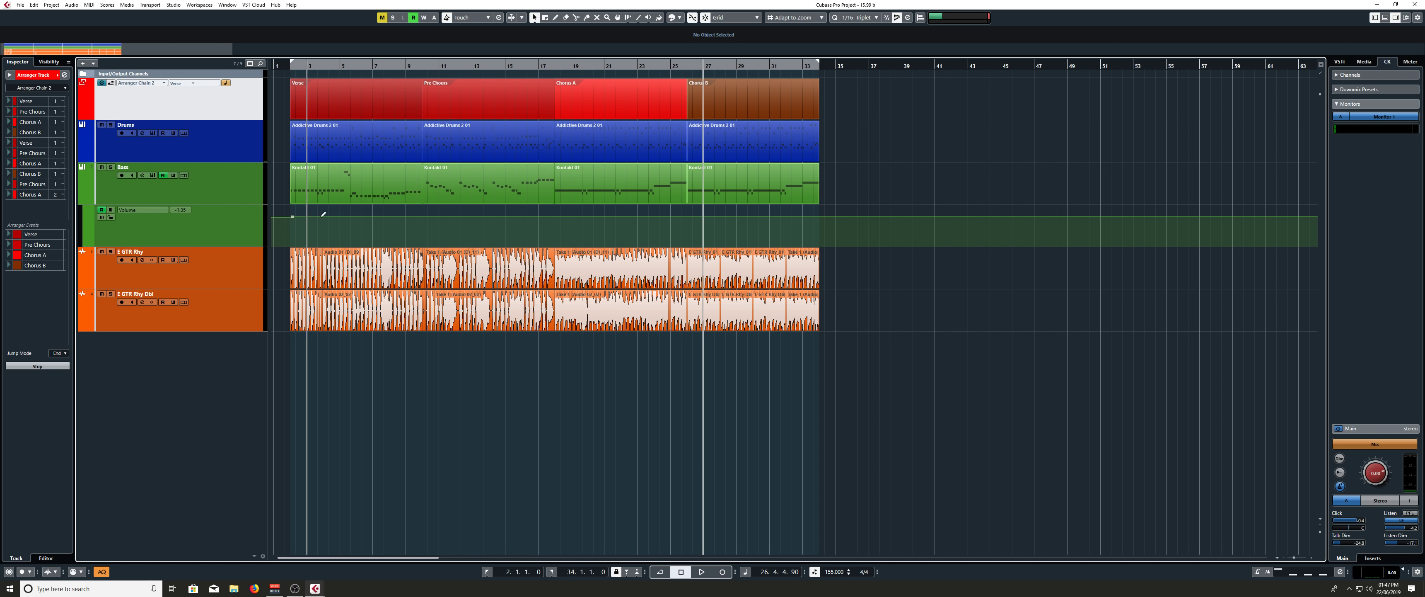
pyautogui.click(422, 218)
pyautogui.moveTo(372, 216); pyautogui.dragTo(360, 235)
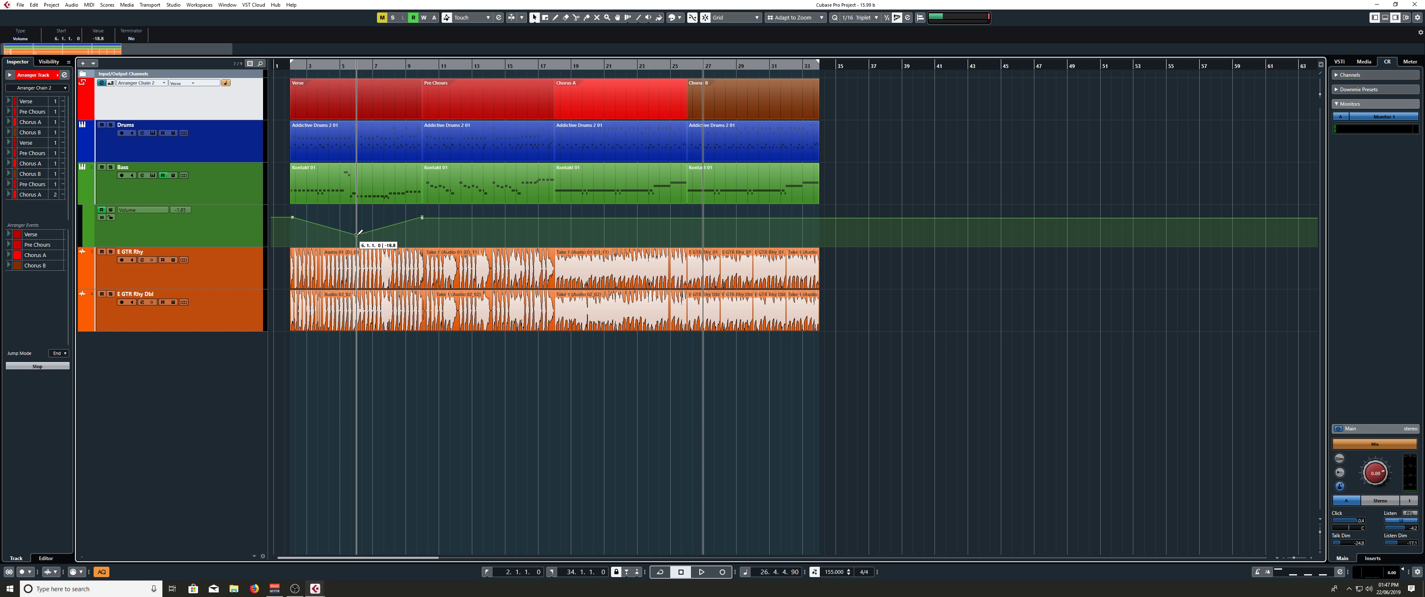
pyautogui.moveTo(472, 217)
pyautogui.mouseDown()
pyautogui.moveTo(518, 231)
pyautogui.moveTo(835, 226)
pyautogui.mouseUp()
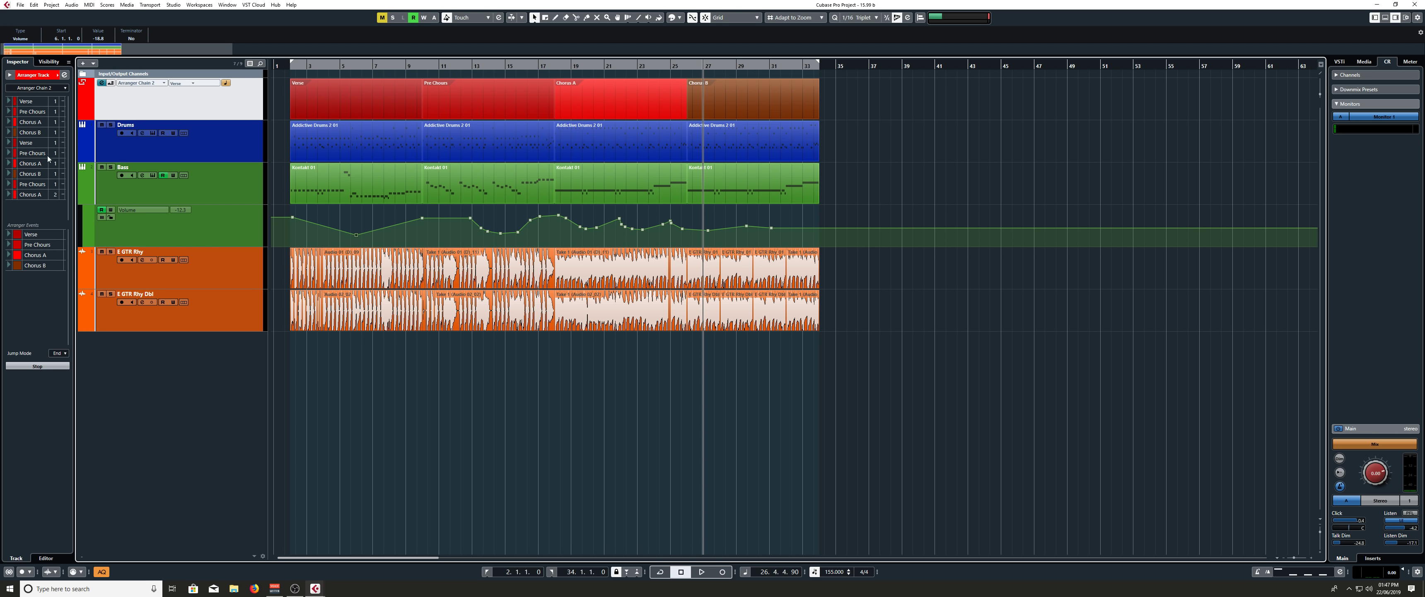
# Step: Flatten the chain into the current project together with the bass volume automation, and undo that flattening
pyautogui.click(64, 75)
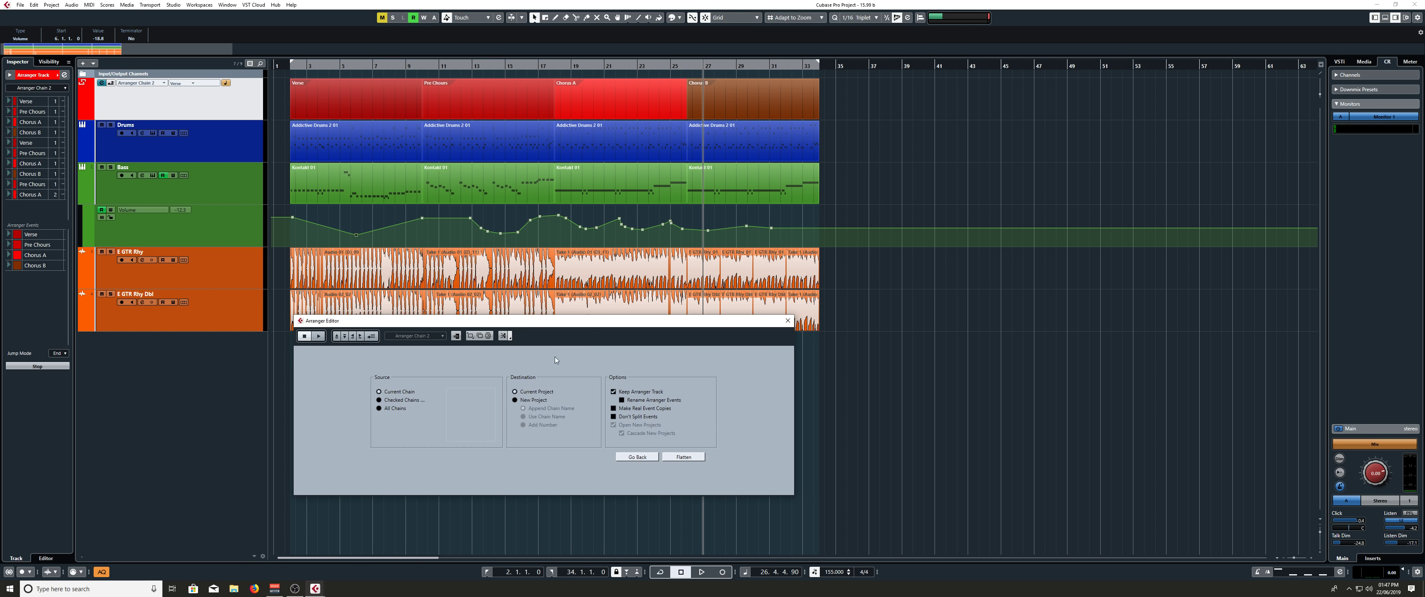
pyautogui.click(694, 457)
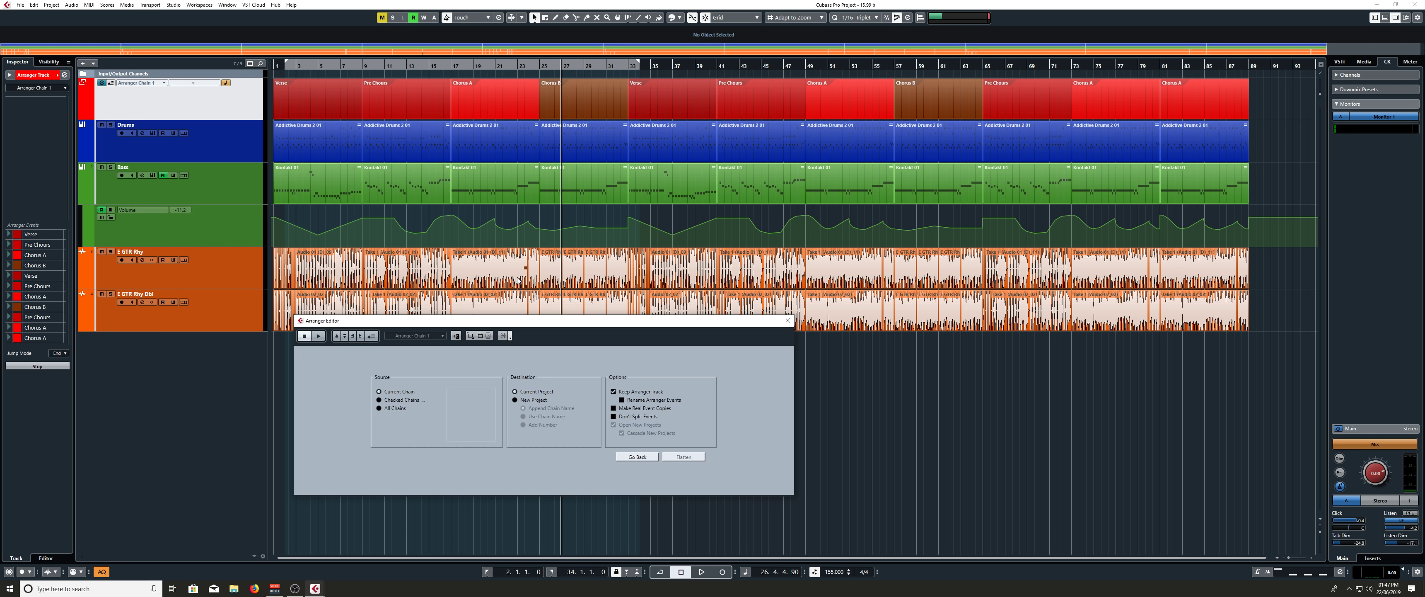
pyautogui.hotkey('ctrl', 'z')
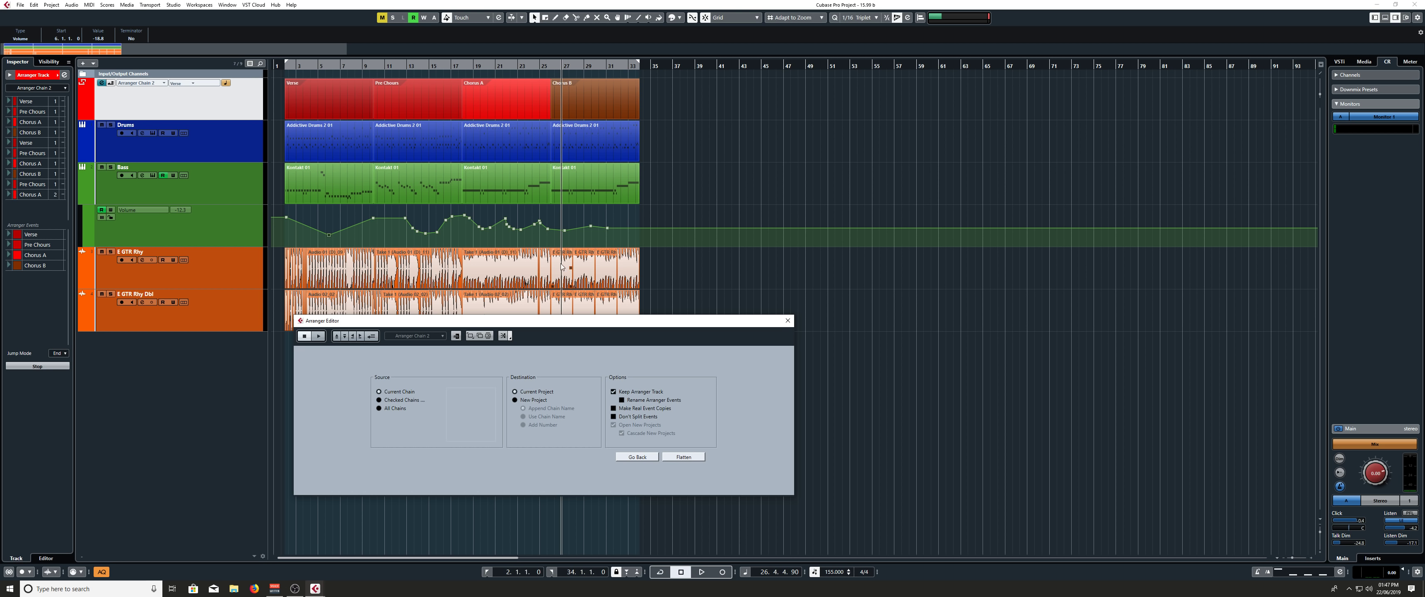
pyautogui.moveTo(789, 328); pyautogui.dragTo(738, 352)
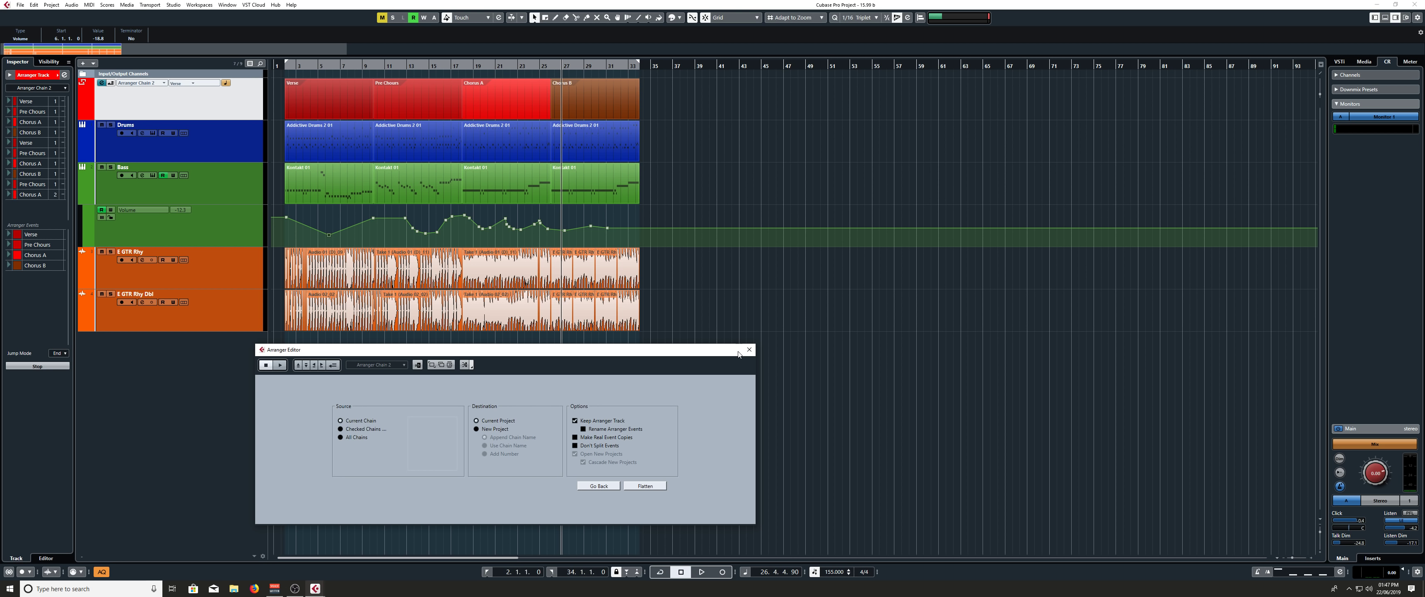
pyautogui.click(749, 349)
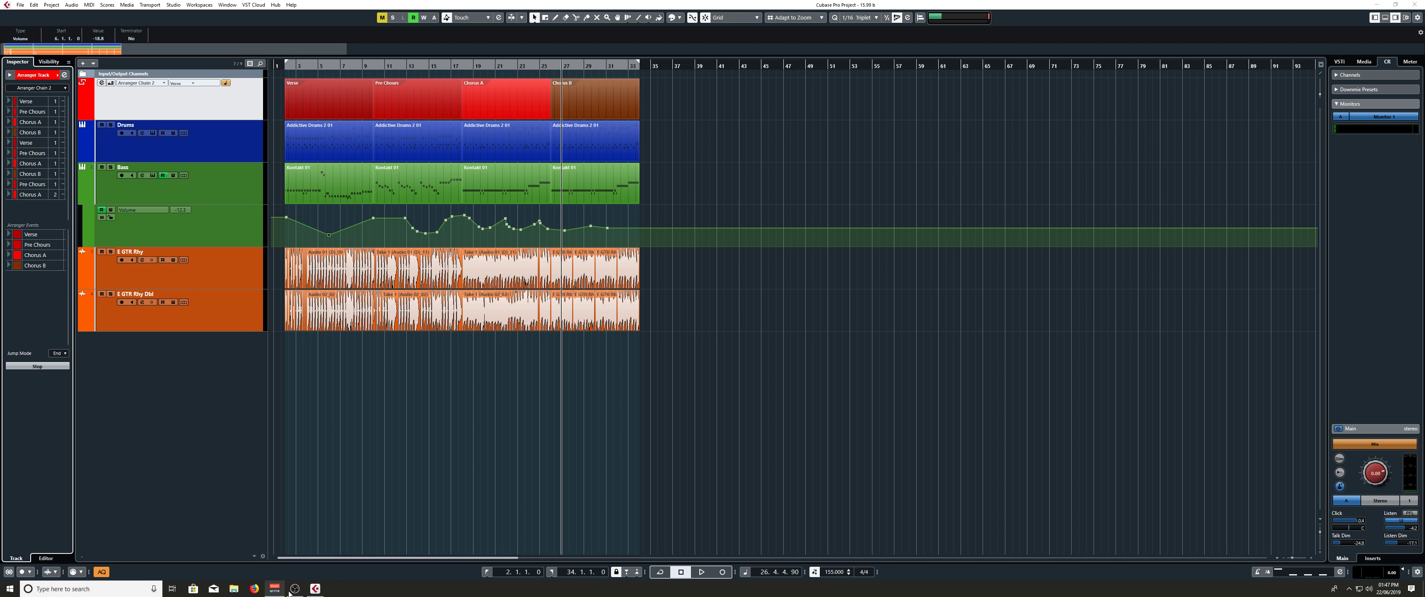